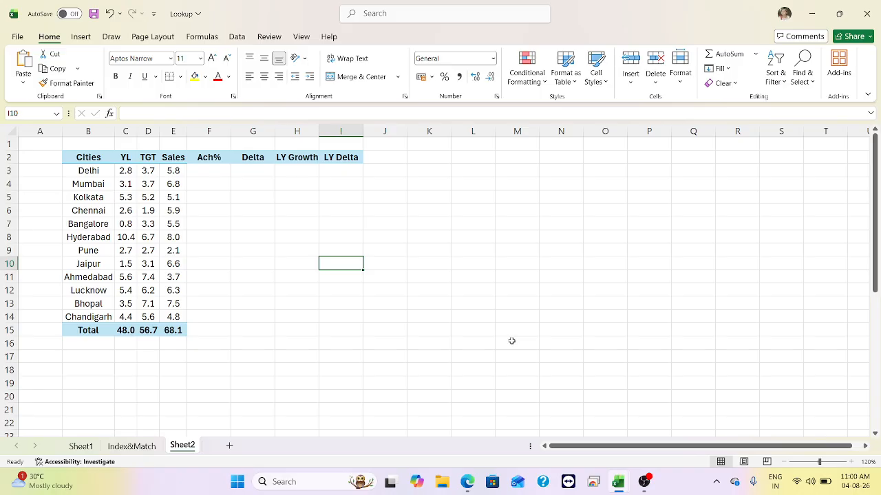
Calculate Delhi's Ach% in F3 with the formula =E3/D3 and format the cell as a percentage.
key(Left)
key(Left)
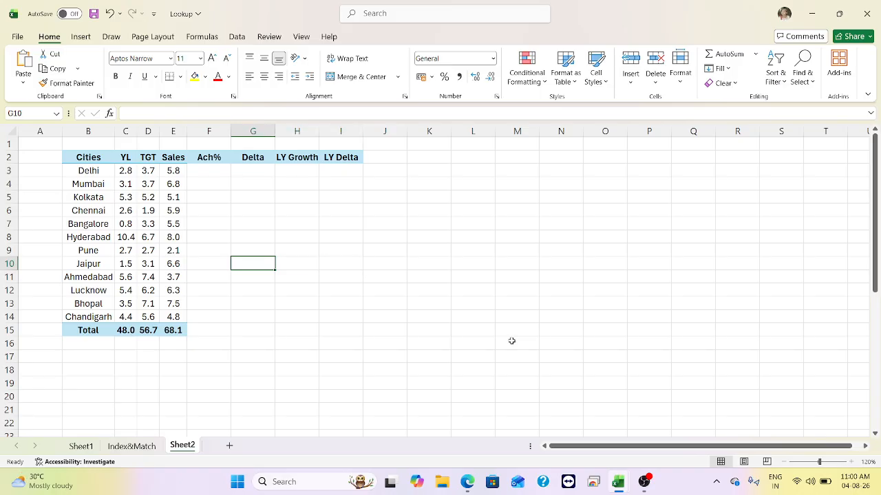
key(Left)
key(Up)
key(ctrl+Up)
key(Down)
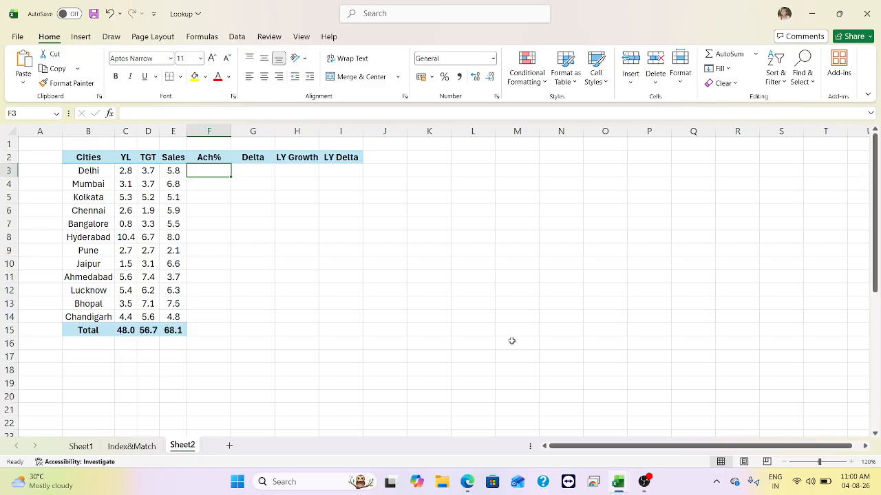
key(Left)
key(Left)
key(Left)
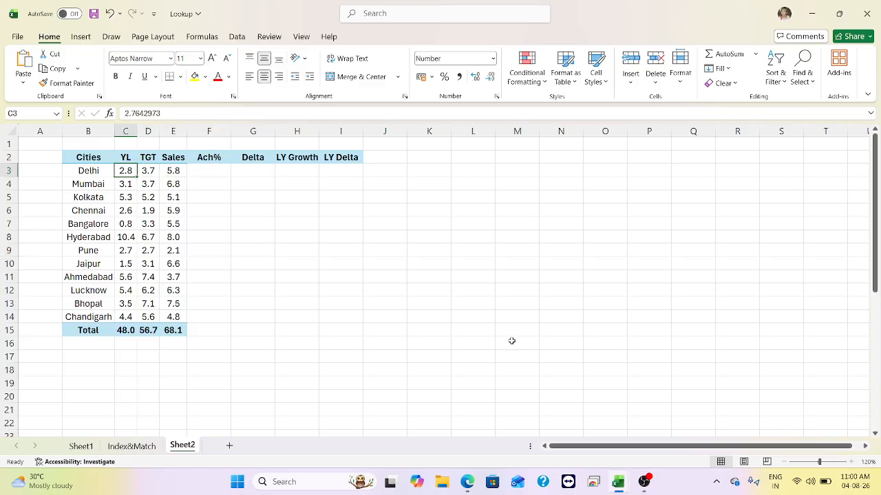
key(Right)
key(Right)
key(Right)
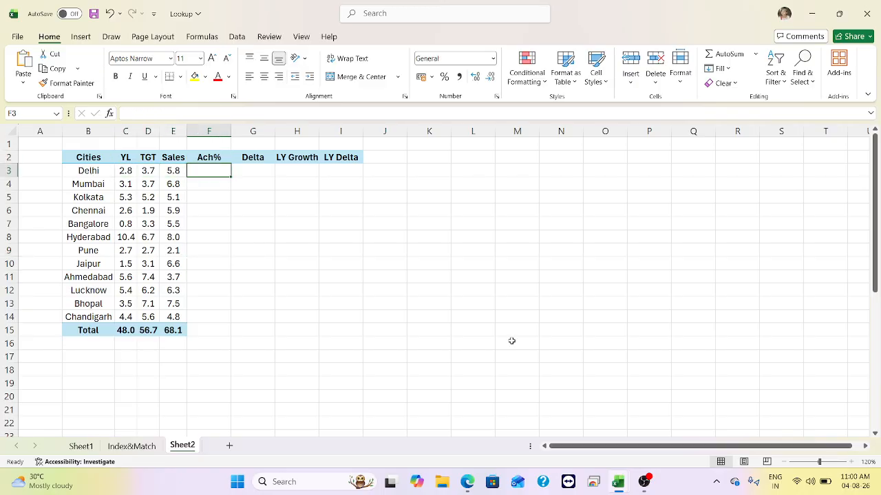
text(=)
key(Left)
key(Left)
key(Right)
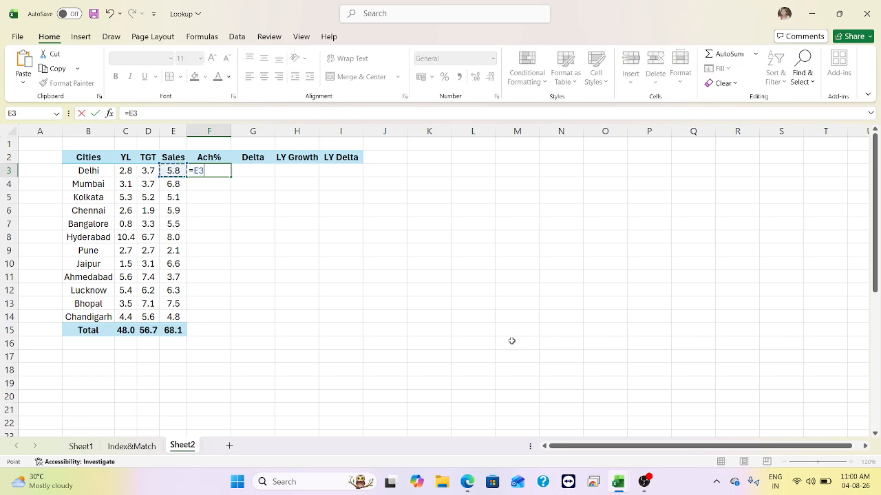
text(/)
key(Left)
key(Left)
key(Return)
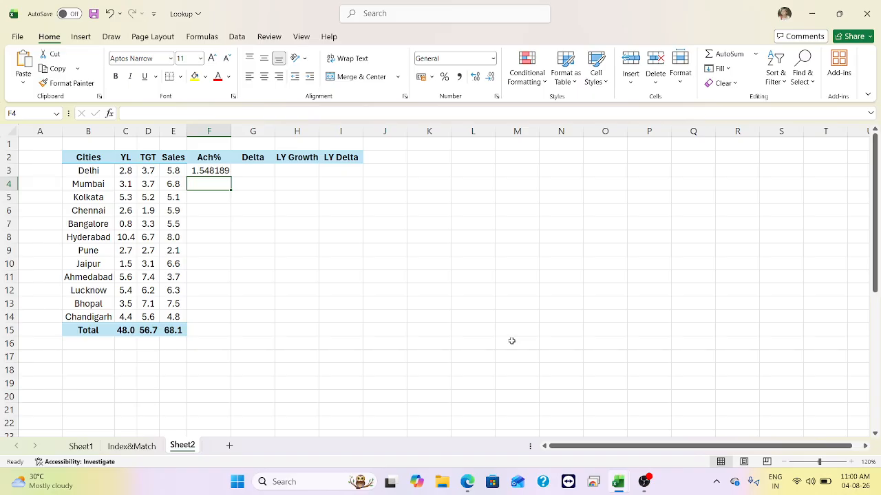
key(Up)
click(444, 76)
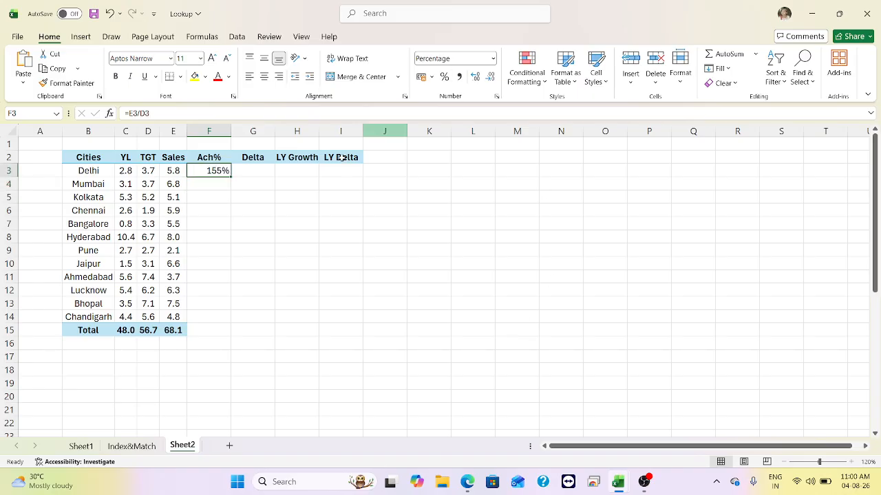
Calculate Delhi's Delta in G3 as sales minus target with the formula =E3-D3.
click(254, 170)
text(=)
key(Left)
key(Left)
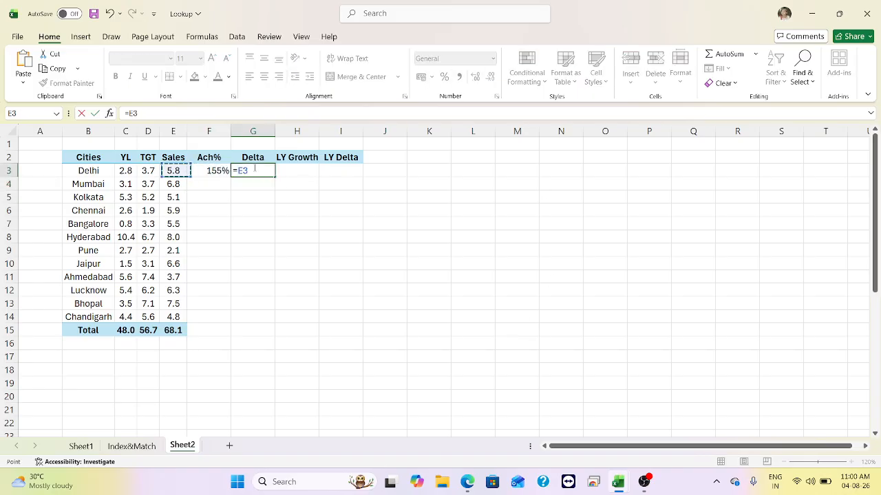
text(-)
key(Left)
key(Left)
key(Left)
key(Return)
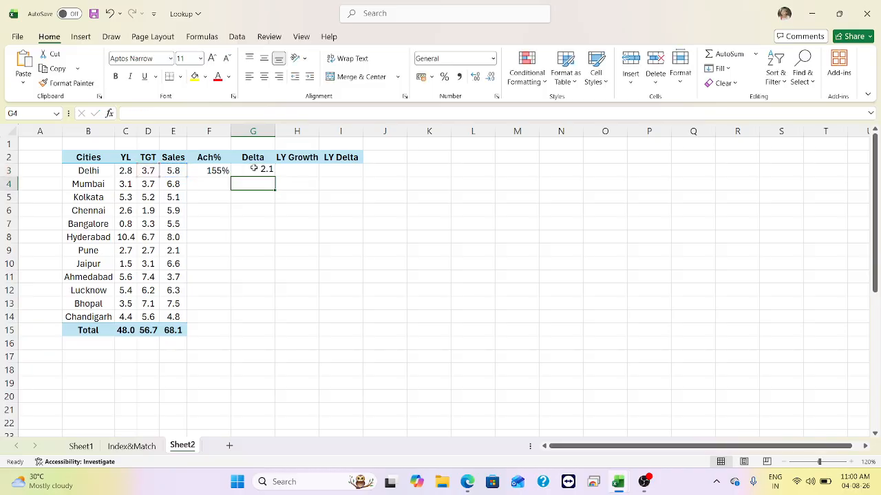
Calculate Delhi's LY Growth in H3 with the formula =(E3-C3)/C3 and format the cell as a percentage.
key(Up)
key(Right)
text(=)
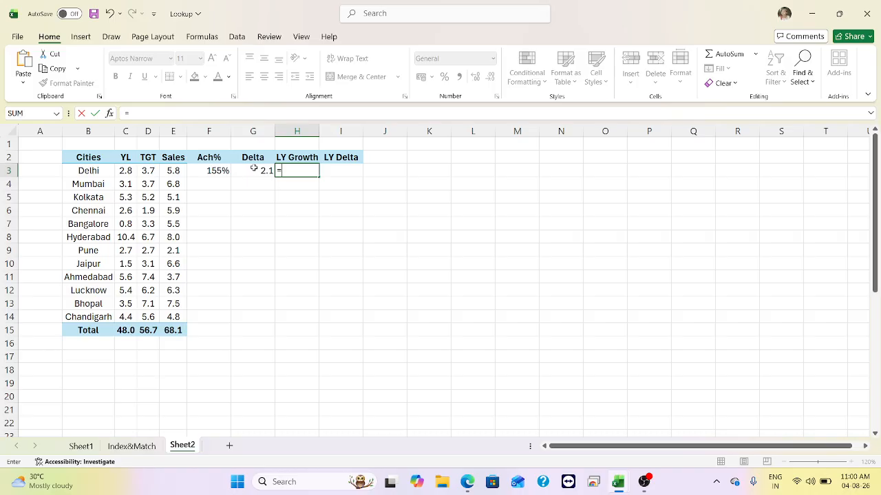
text(()
key(Left)
key(Left)
key(Left)
text(-)
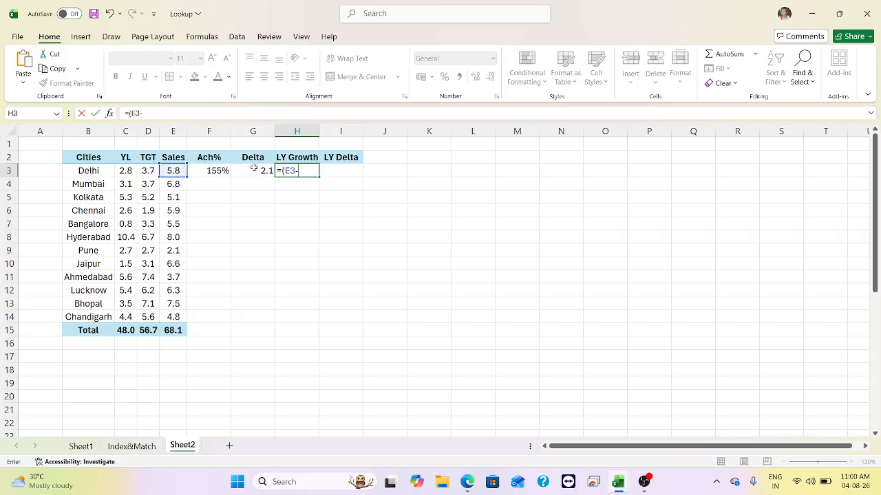
key(Left)
key(Left)
key(Left)
key(Left)
key(Left)
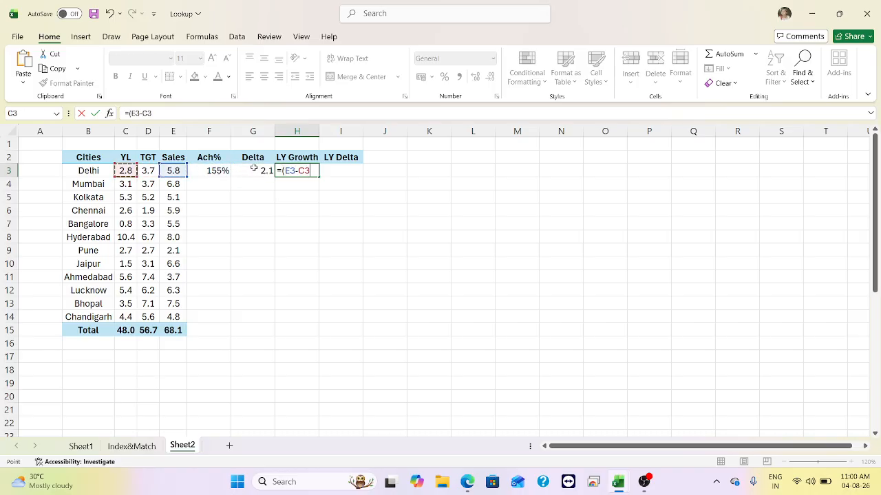
text()/)
key(Left)
key(Left)
key(Left)
key(Left)
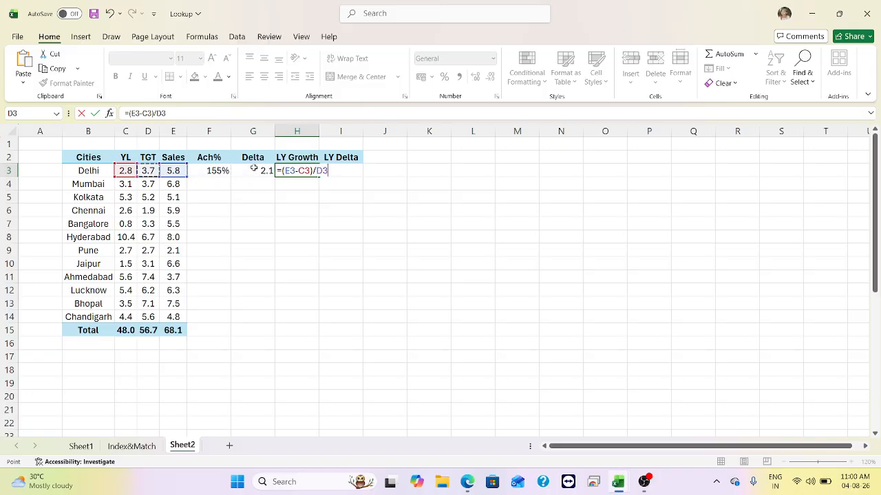
key(Left)
key(Return)
key(Up)
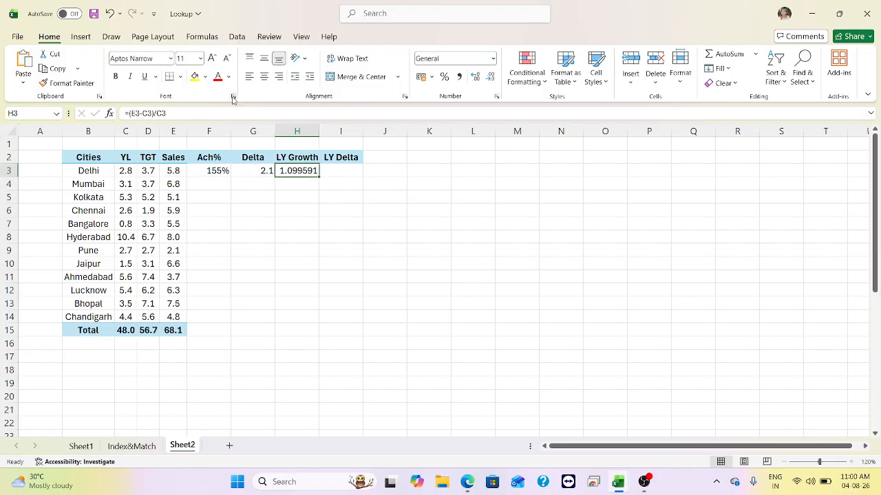
click(444, 76)
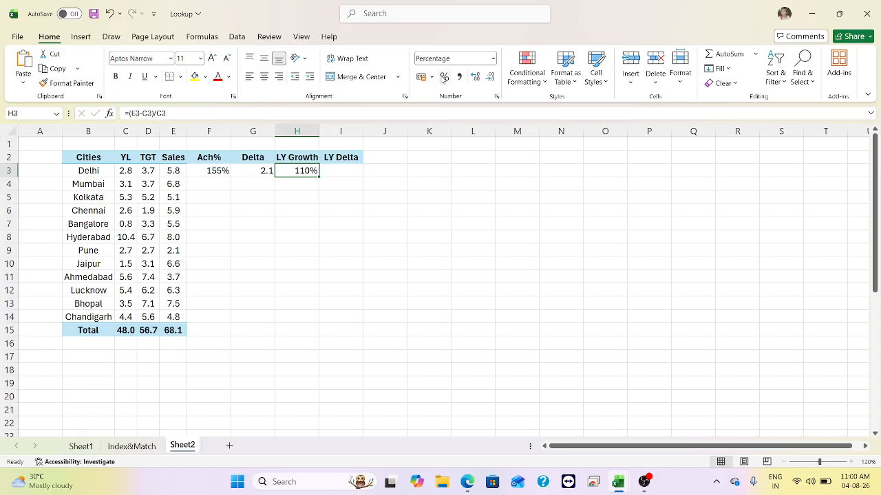
Calculate Delhi's LY Delta in I3 with the formula =E3-C3.
click(346, 172)
text(=)
key(Left)
key(Left)
key(Left)
key(Left)
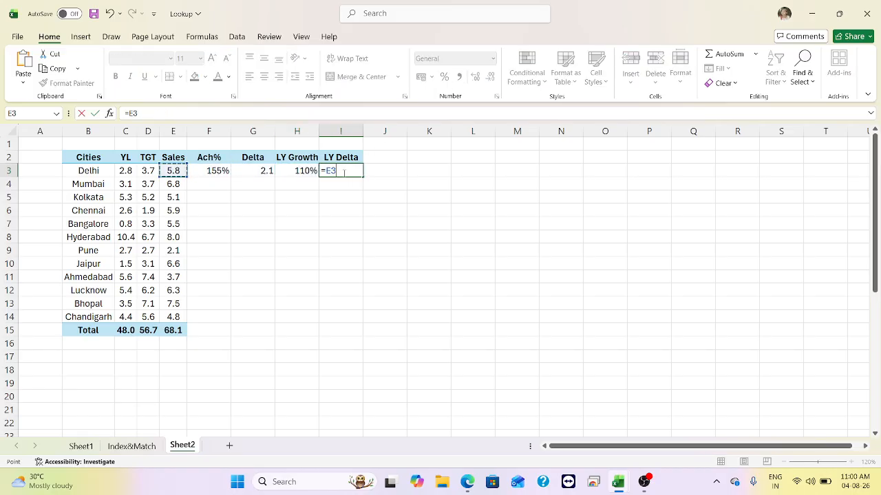
text(-)
key(Left)
key(Left)
key(Left)
key(Left)
key(Left)
key(Left)
key(Return)
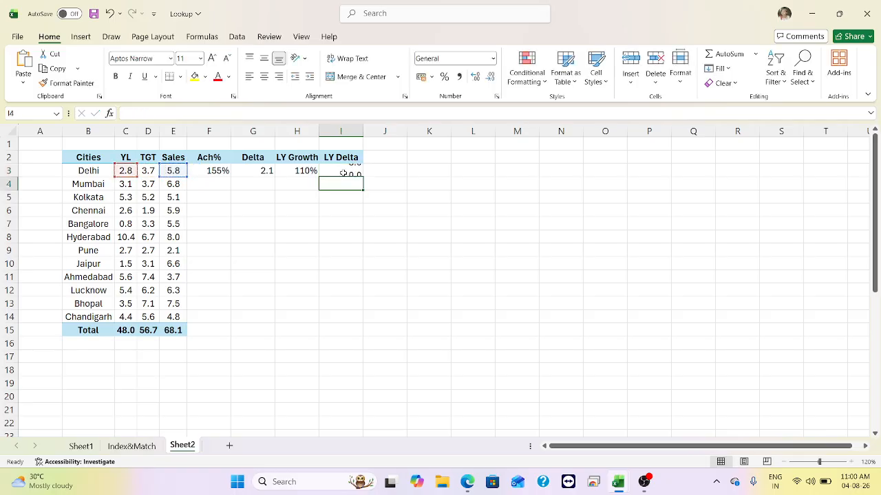
Fill the four row 3 formulas down through the Total row and center-align F3:I15.
key(Left)
key(Left)
key(Left)
key(Left)
key(ctrl+Down)
key(Right)
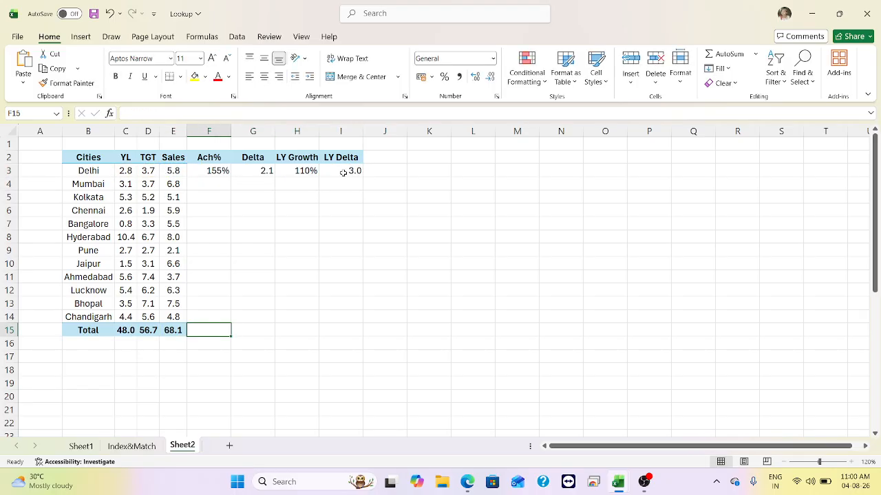
key(shift+Right)
key(shift+Right)
key(shift+Right)
key(ctrl+shift+Up)
key(ctrl+d)
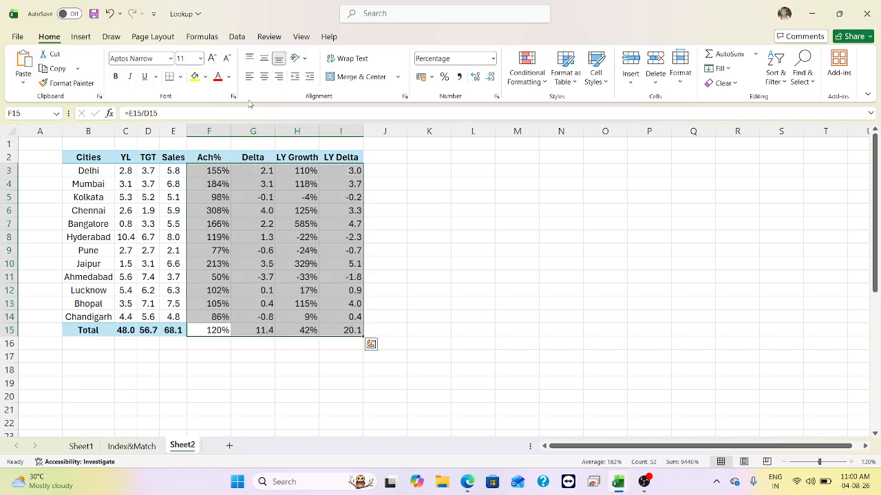
click(264, 76)
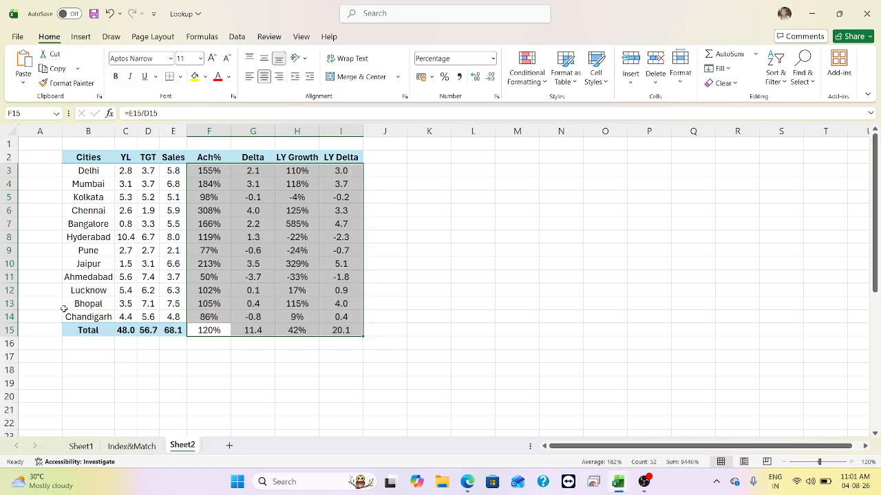
Extend the Total row's formulas in F15:I15 down into the blank row 16.
drag(202, 329, 324, 349)
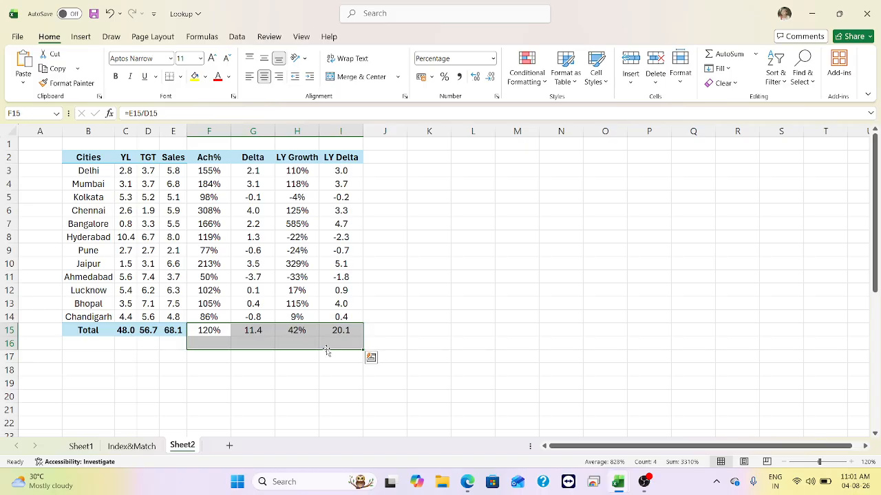
key(ctrl+d)
drag(71, 349, 350, 338)
click(214, 344)
drag(214, 343, 340, 341)
click(218, 373)
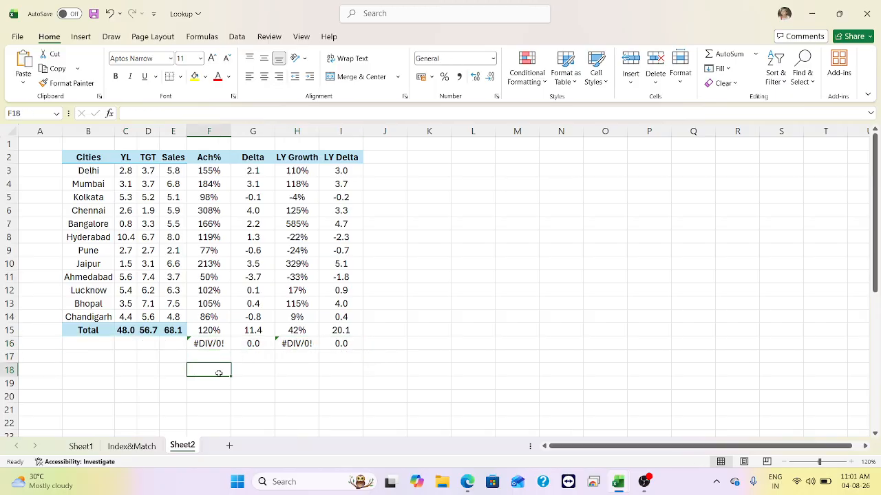
Replace Kolkata's Sales value in E5 with the text "s".
click(154, 197)
click(173, 199)
key(Delete)
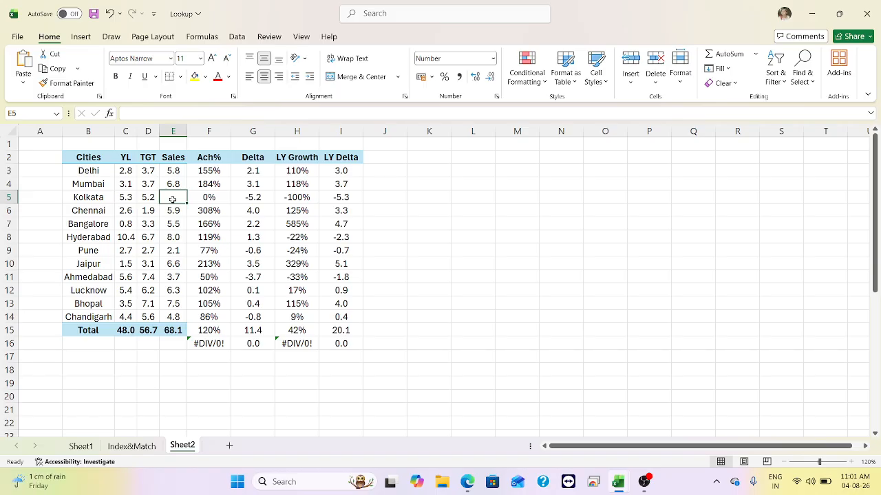
text(s)
key(Return)
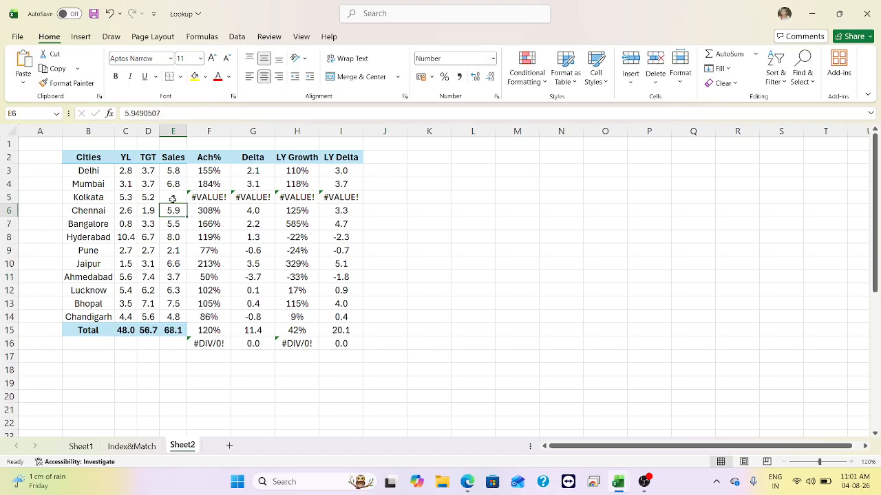
Undo the text entry and the deletion in Kolkata's Sales cell E5.
click(173, 199)
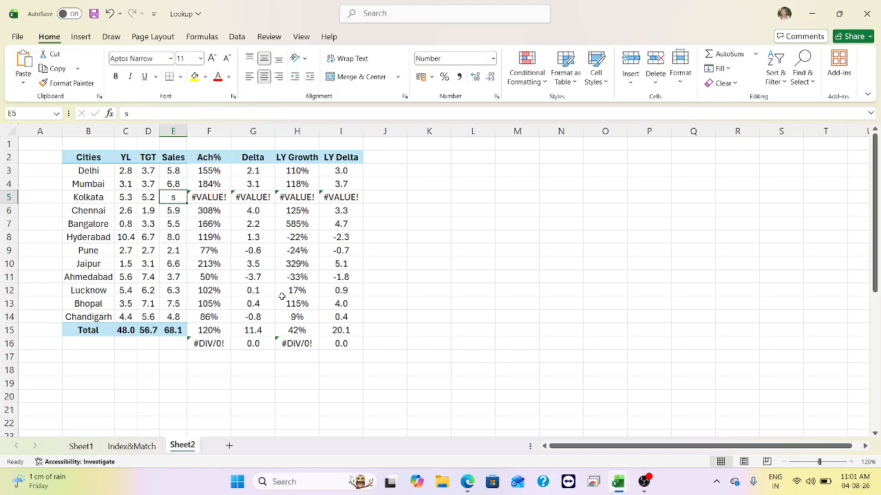
key(ctrl+z)
key(ctrl+z)
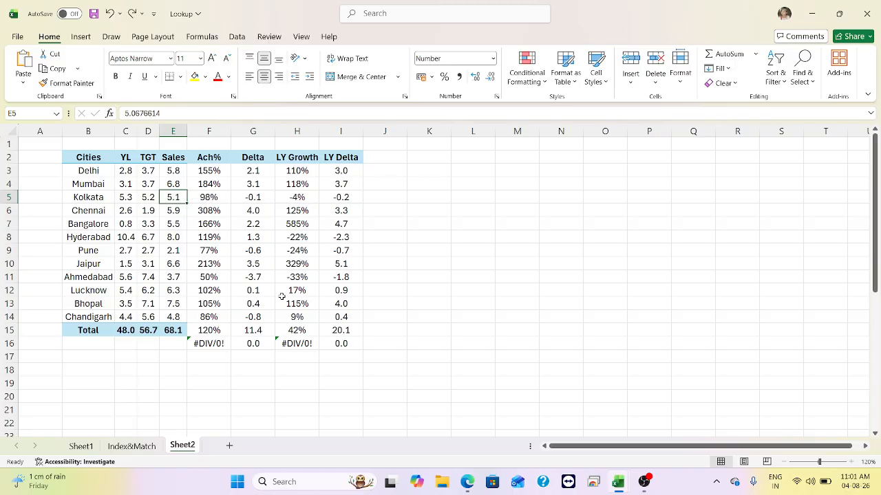
Wrap Delhi's Ach% formula in F3 with an empty-text error fallback: =IFERROR(E3/D3,"").
click(209, 170)
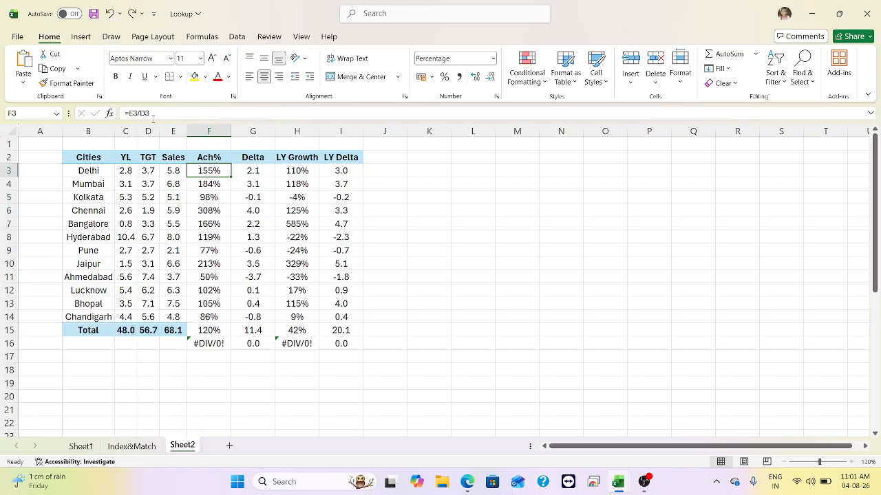
click(128, 114)
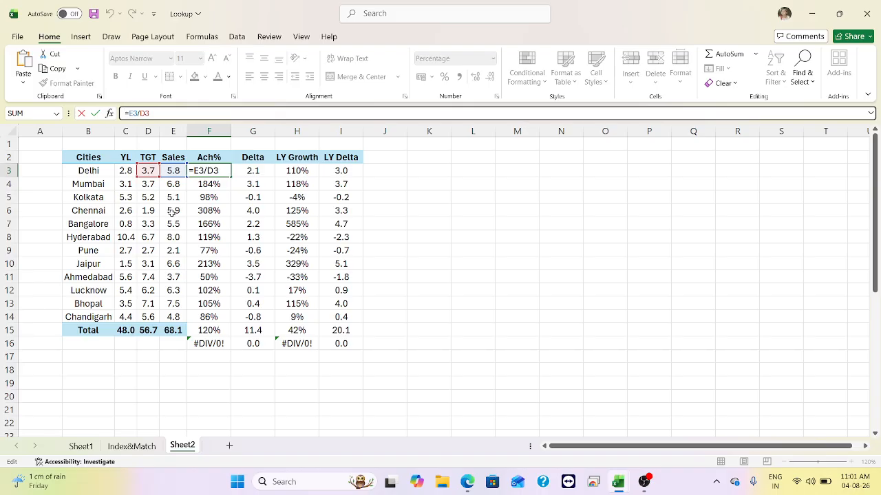
text(iferror)
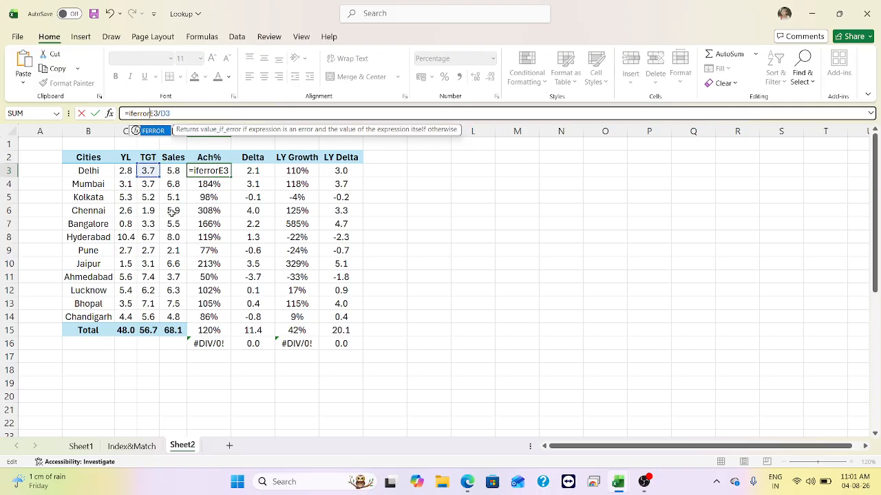
text((E3/D3)
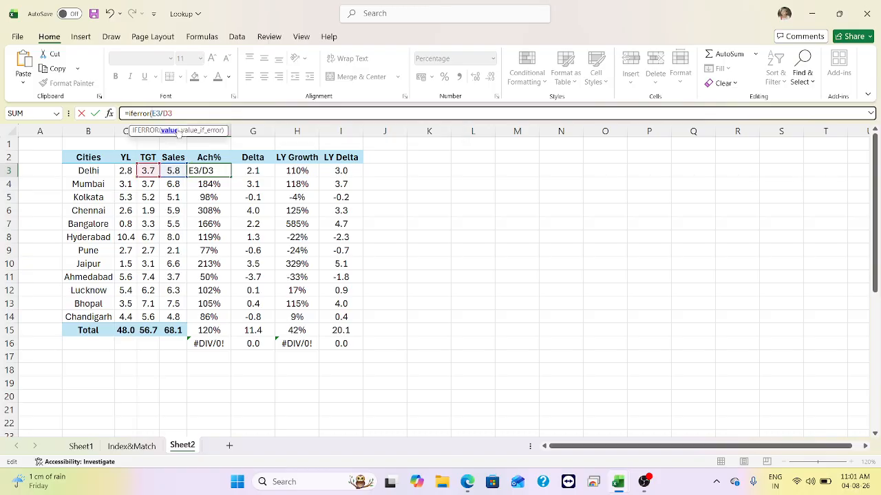
text(,)
key(Return)
Fill the IFERROR formula from F3 down the Ach% column through F16.
key(Up)
key(ctrl+shift+Down)
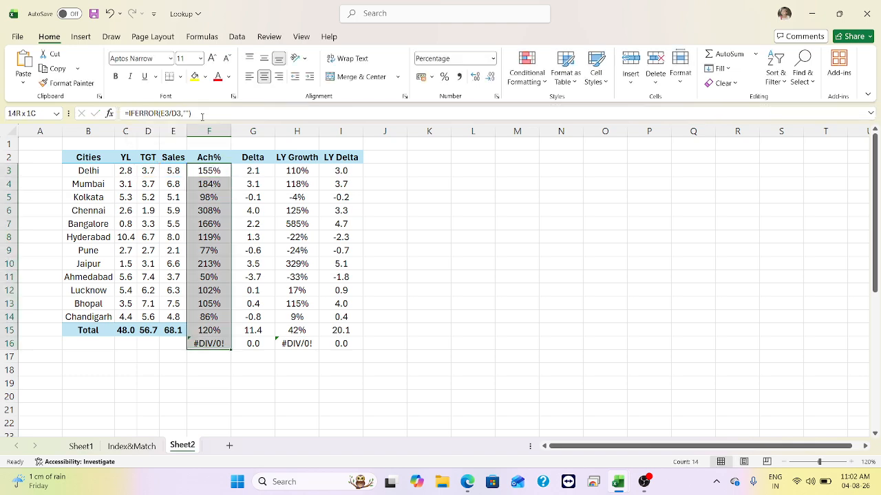
key(ctrl+d)
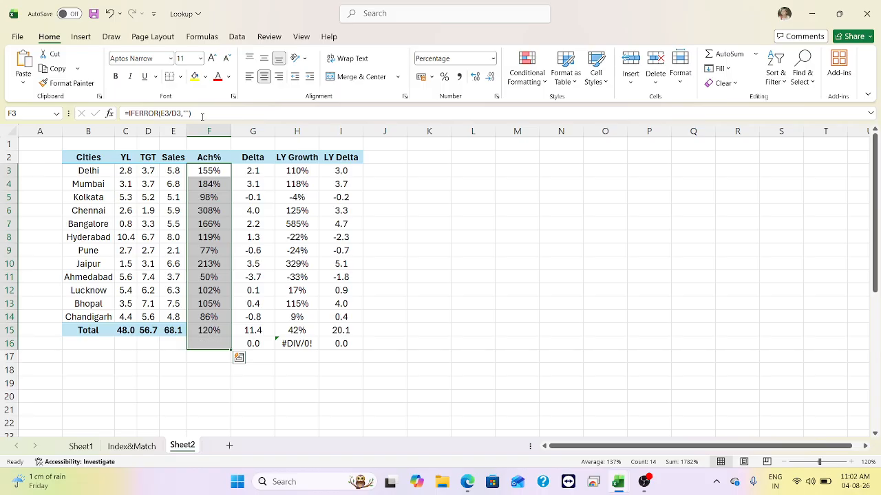
Set the error fallback of the Ach% formula in F16 to "not found".
click(212, 342)
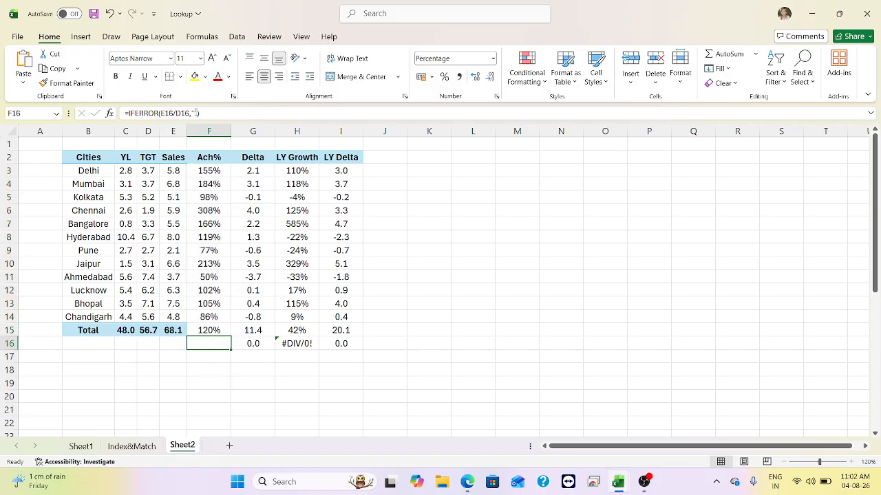
click(195, 112)
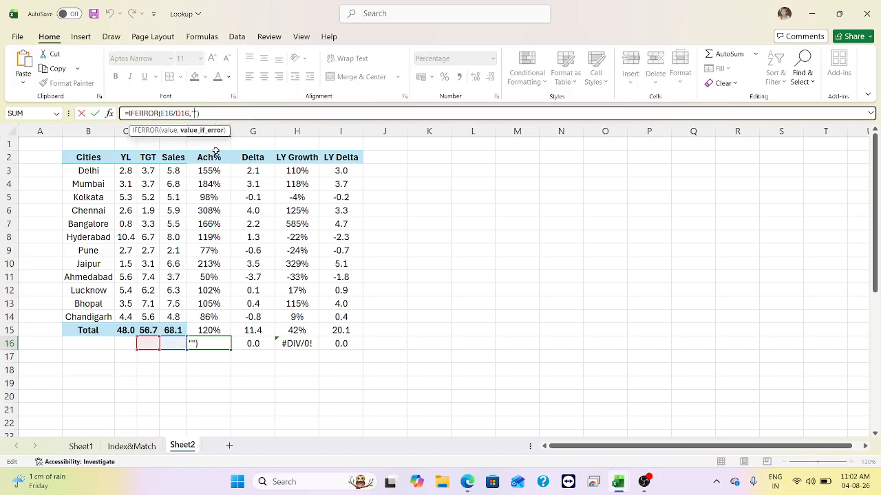
text(not fo)
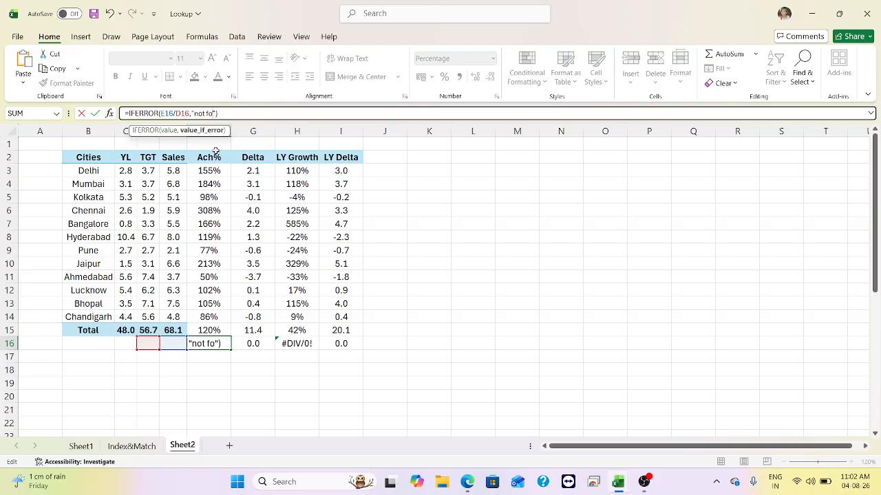
text(und)
key(Return)
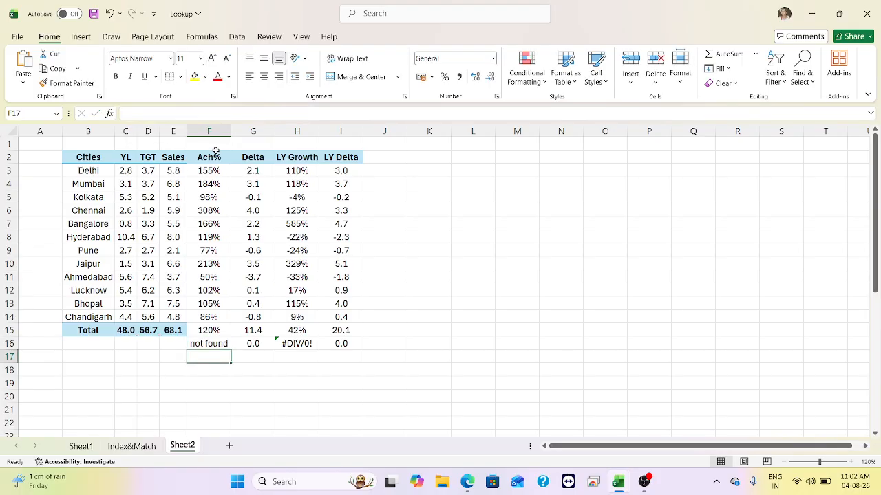
Clear the fallback text in F16 back to an empty string: =IFERROR(E16/D16,"").
click(217, 343)
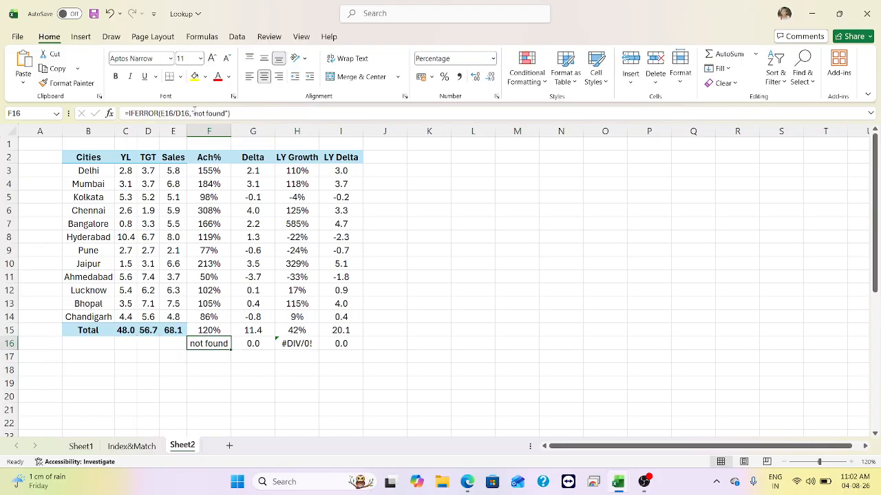
drag(193, 113, 234, 121)
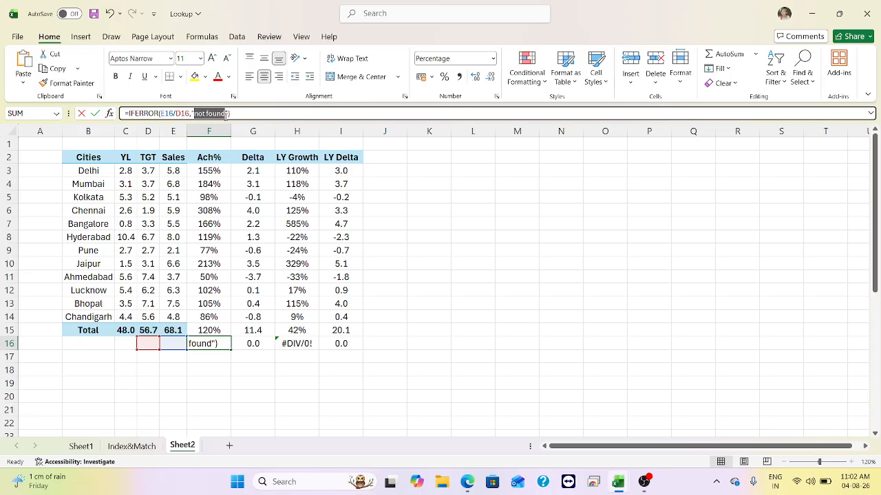
drag(226, 116, 225, 115)
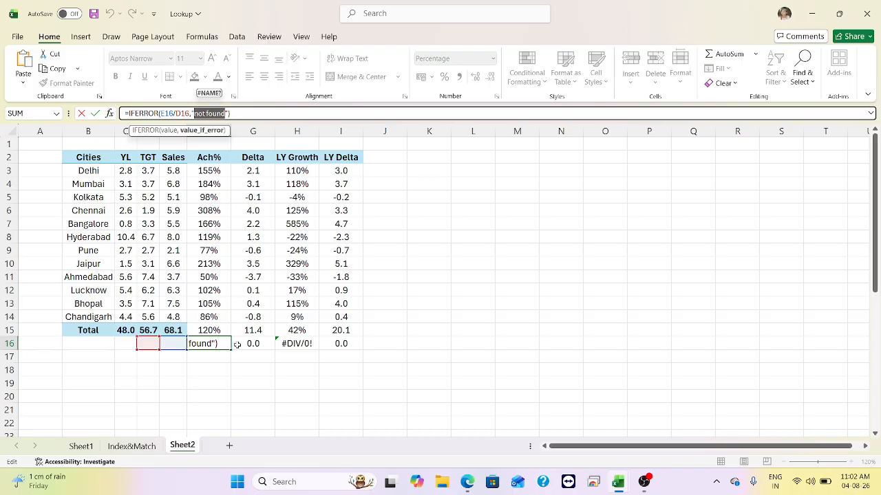
key(BackSpace)
key(Return)
key(Up)
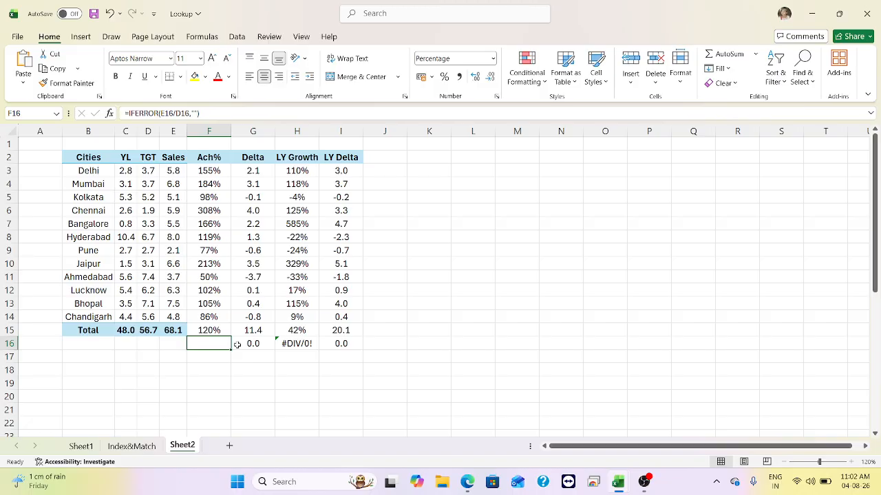
Replace Jaipur's Sales value in E10 with the text "a".
key(Up)
key(Up)
key(Up)
key(Up)
key(Up)
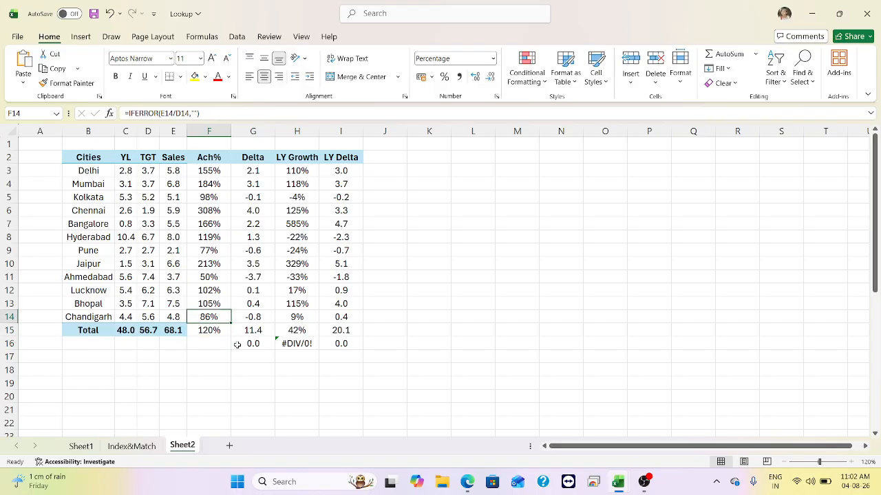
key(Left)
key(Up)
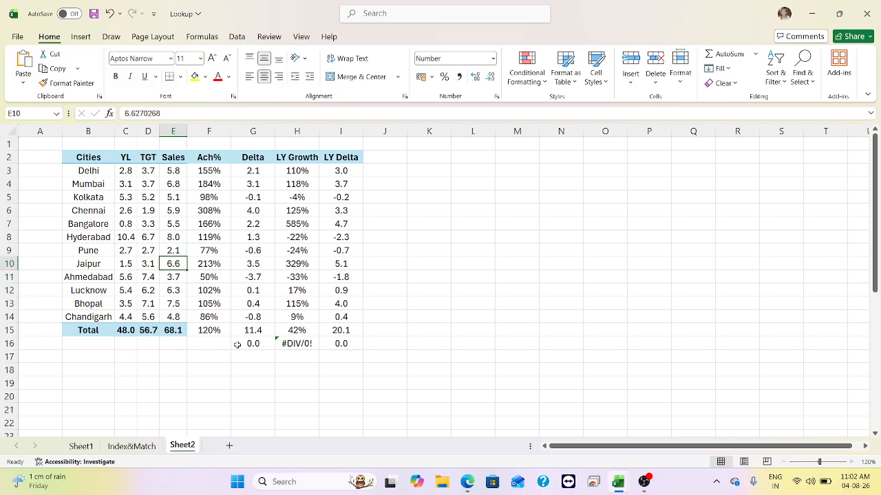
text(a)
key(Return)
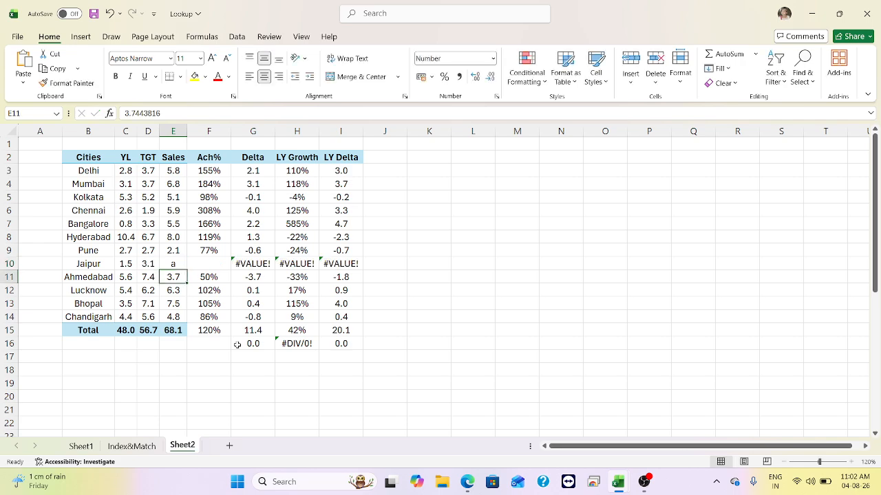
Examine how Jaipur's Ach%, Delta, LY Growth and LY Delta cells in row 10 respond to the text entry.
key(Up)
key(Right)
key(Right)
key(Right)
key(Right)
key(Right)
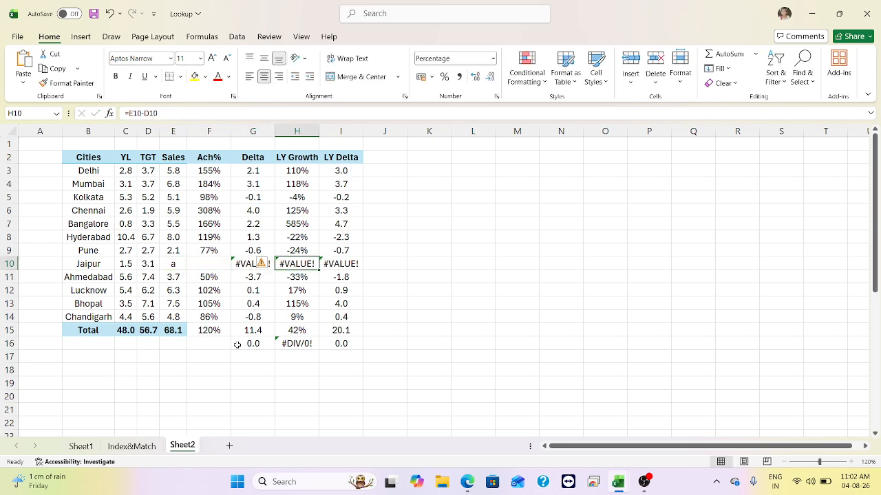
key(Left)
key(Left)
key(Left)
key(Right)
key(Right)
key(Right)
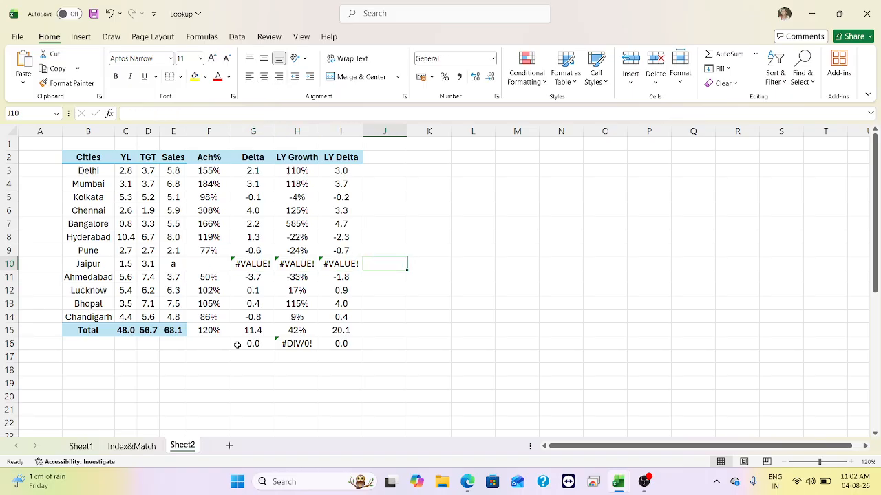
key(Left)
key(Left)
key(Left)
key(Right)
key(Right)
key(Right)
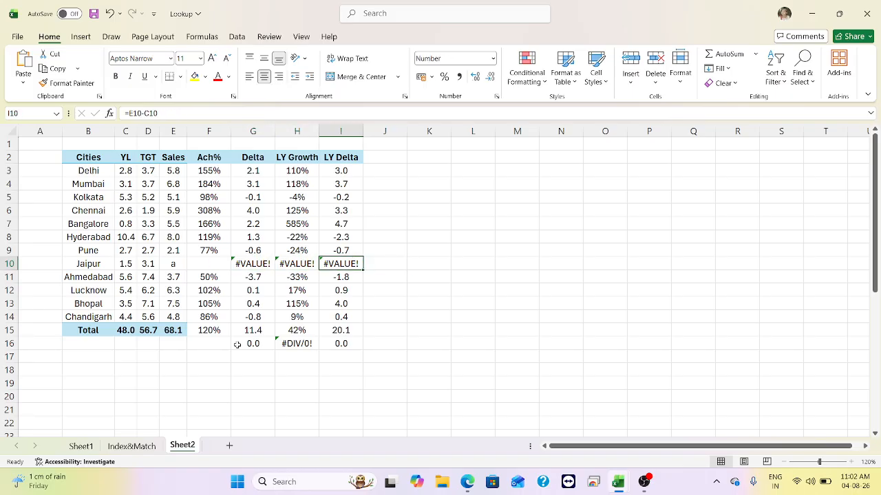
Change the fallback of Delhi's Ach% formula in F3 to "error": =IFERROR(E3/D3,"error").
key(Left)
key(Left)
key(Left)
key(Left)
key(Up)
key(Up)
key(Up)
key(Up)
key(Up)
key(Up)
key(Up)
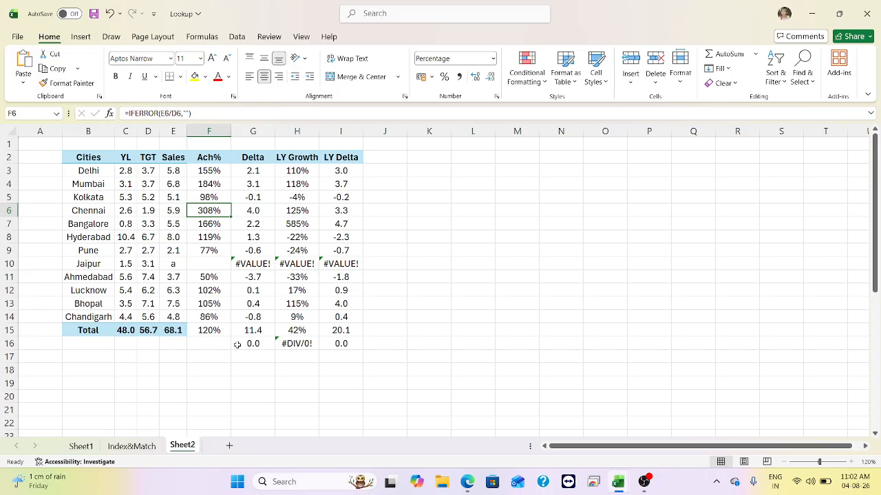
click(187, 112)
text(error)
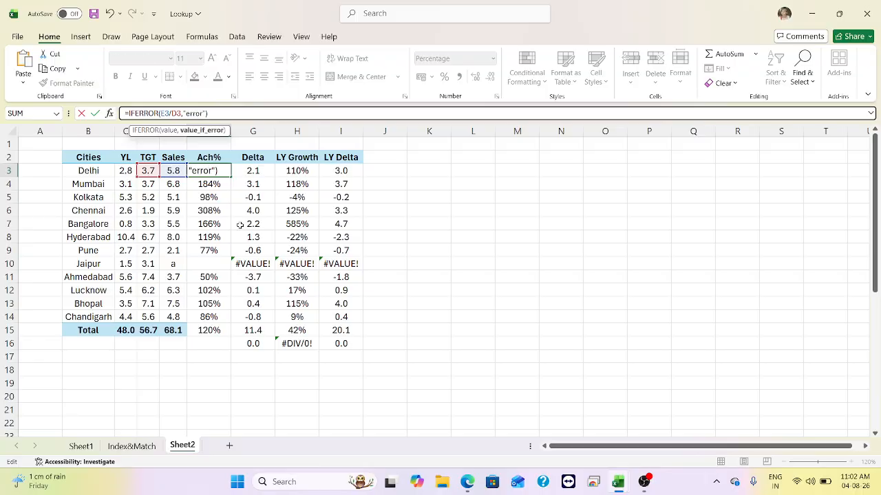
key(Return)
Fill the updated F3 formula down the Ach% column through F16 and check the copied formulas for Jaipur and Total.
key(Up)
key(ctrl+shift+Down)
key(ctrl+d)
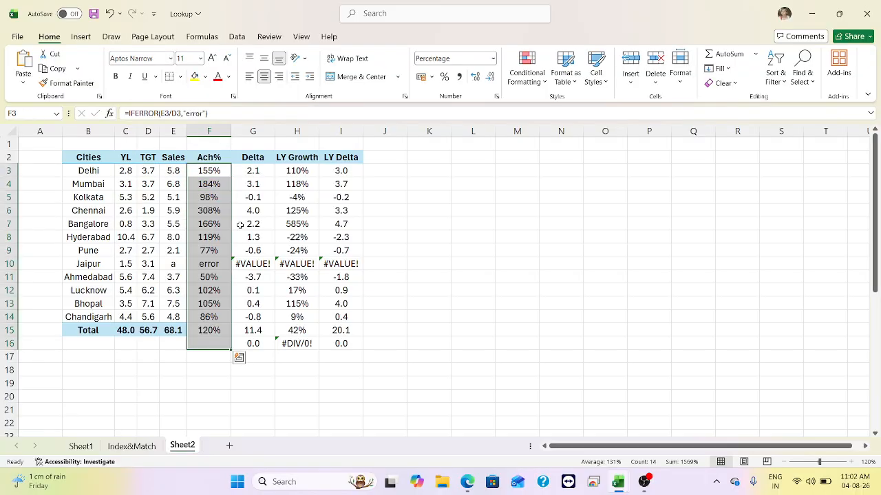
click(203, 268)
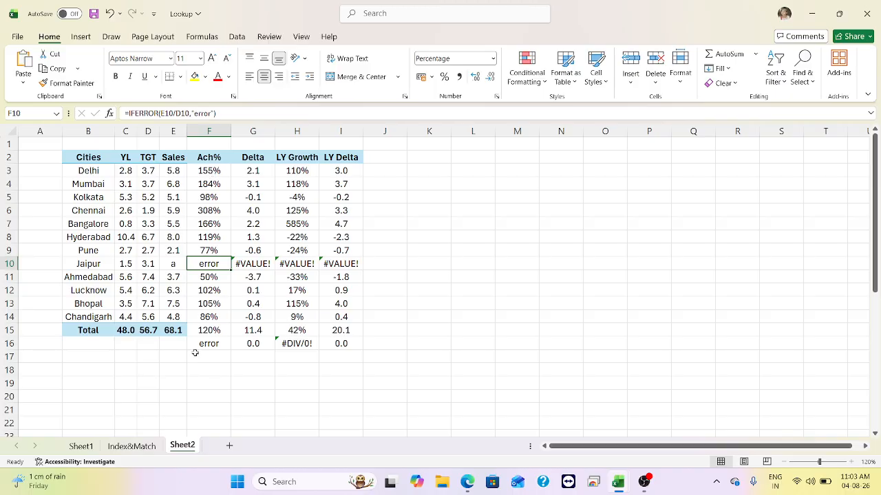
click(208, 333)
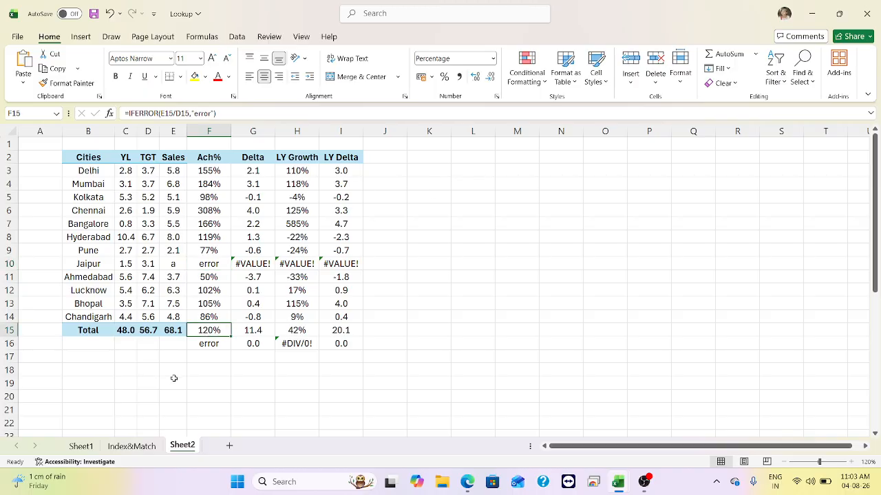
Wrap Delhi's Delta formula in G3 as =IFERROR(E3-D3,"Not Found") and fill it down the Delta column through G16.
click(254, 171)
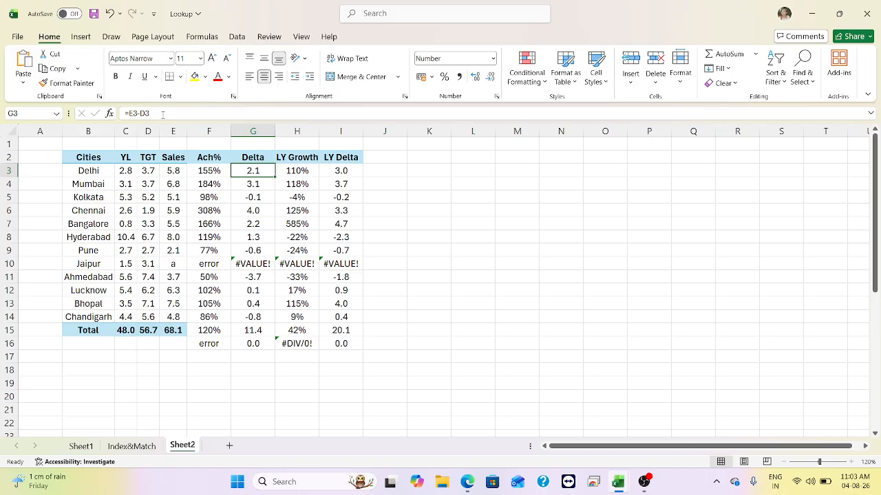
click(131, 113)
text(iferror)
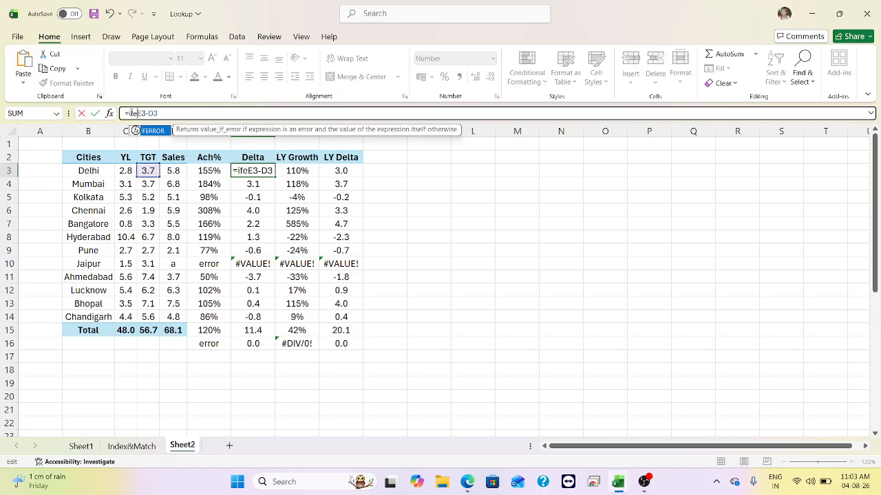
text(()
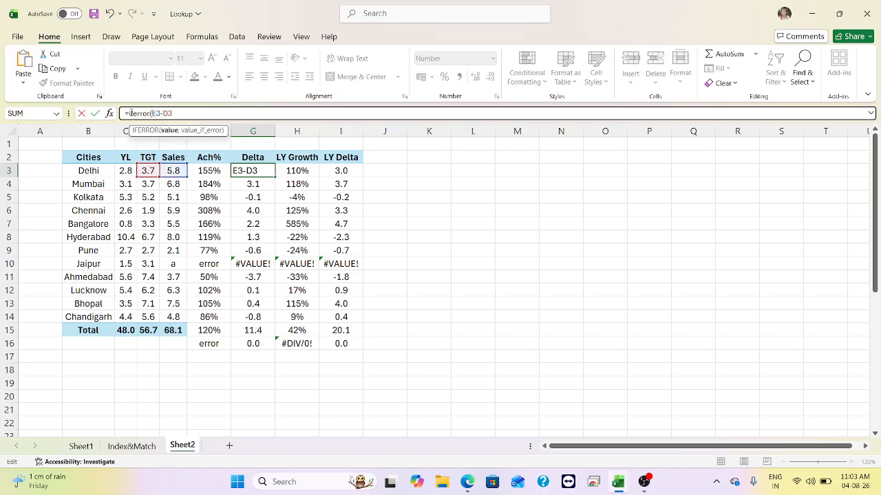
text(,"Not)
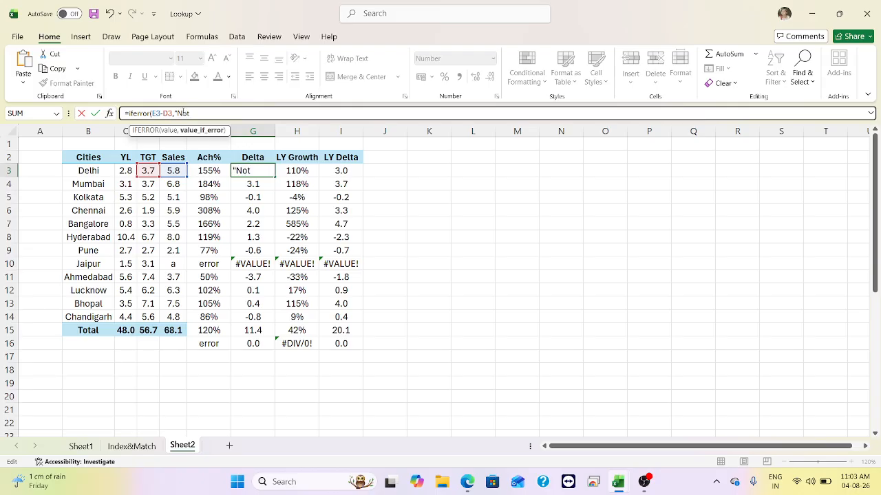
text( Found)
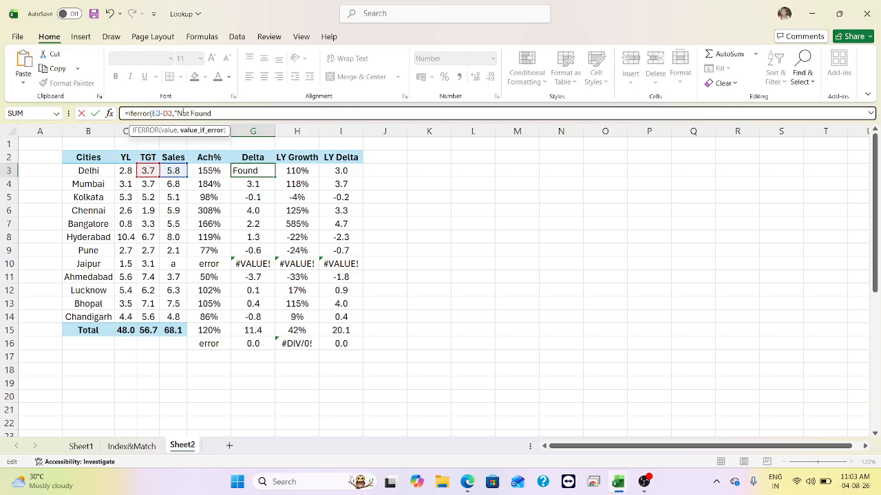
text("))
key(Return)
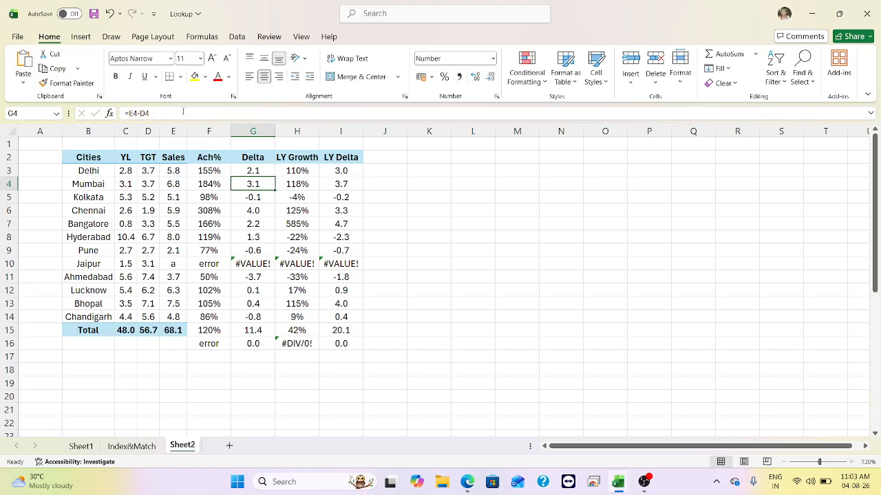
key(Up)
double_click(275, 177)
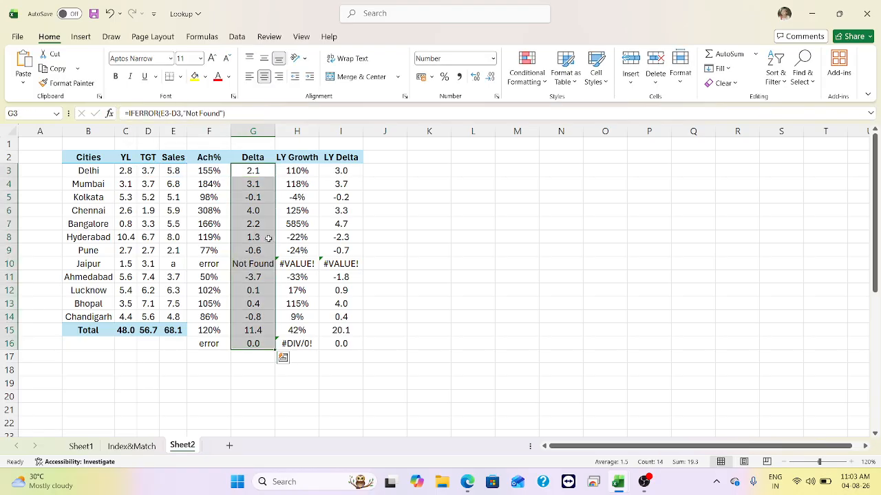
Replace the Total row's Delta formula in G15 with a sum of all city deltas: =SUM(G3:G14).
click(253, 328)
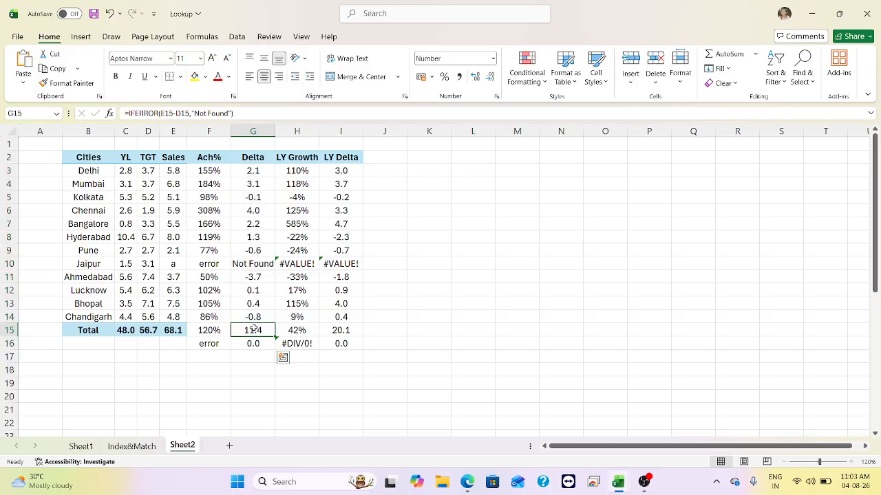
click(717, 59)
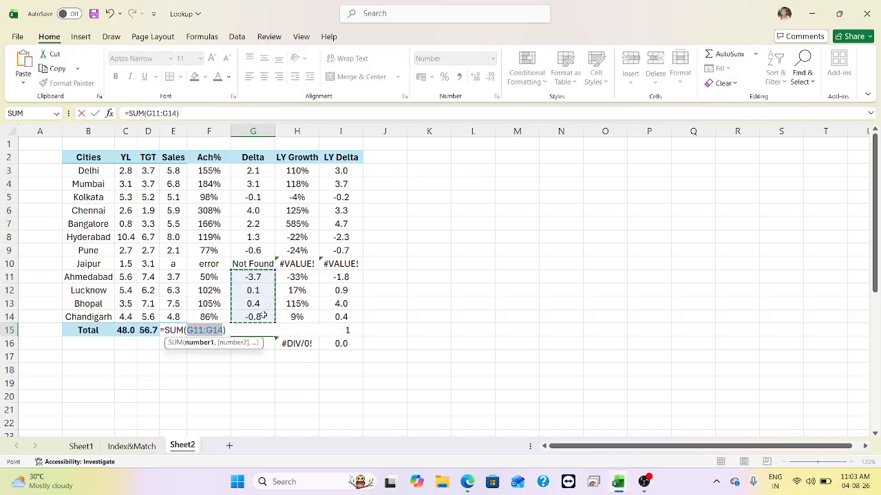
drag(263, 315, 246, 172)
key(Return)
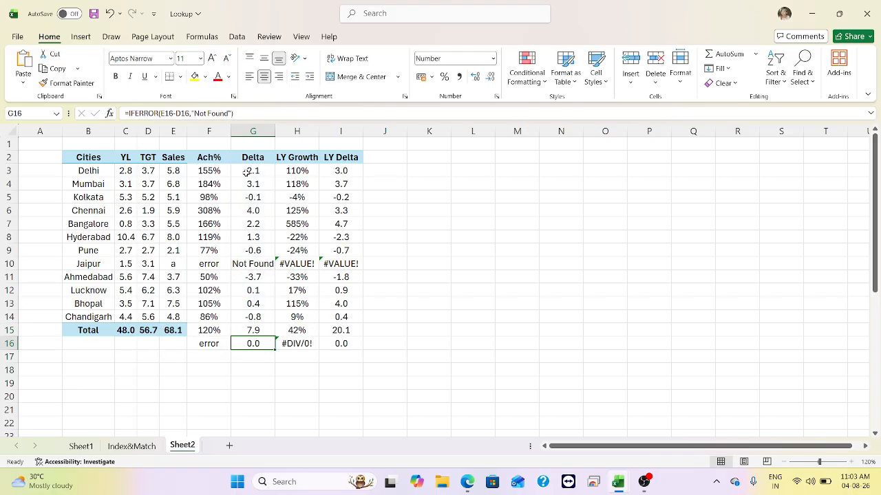
click(255, 328)
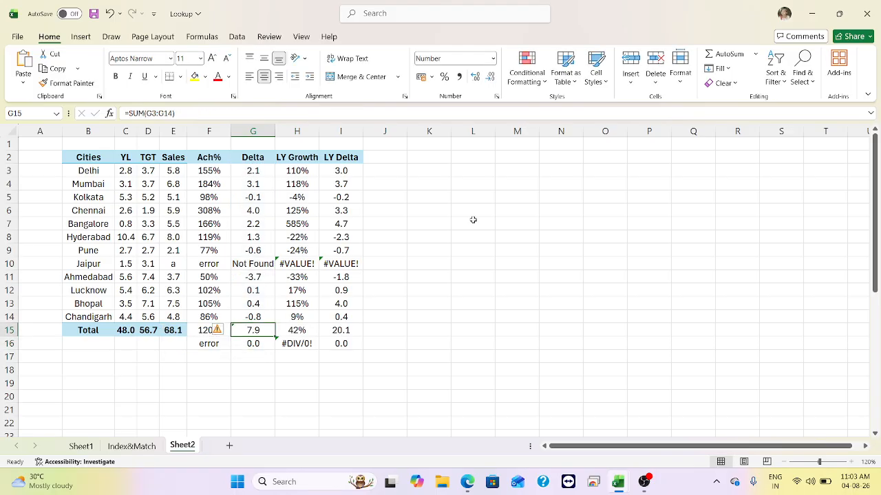
click(724, 53)
drag(243, 320, 253, 174)
key(Return)
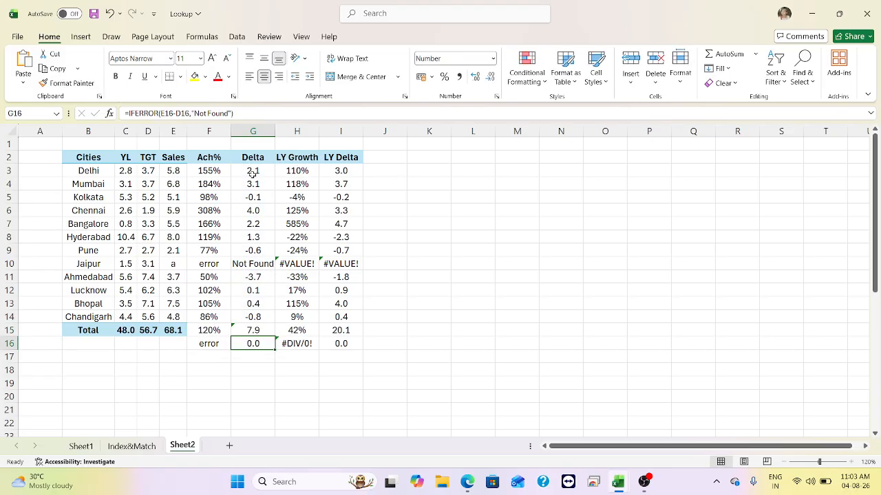
Overwrite Jaipur's Delta formula in G10 with the text "sssdd" to test the column's total.
click(256, 333)
drag(254, 172, 253, 319)
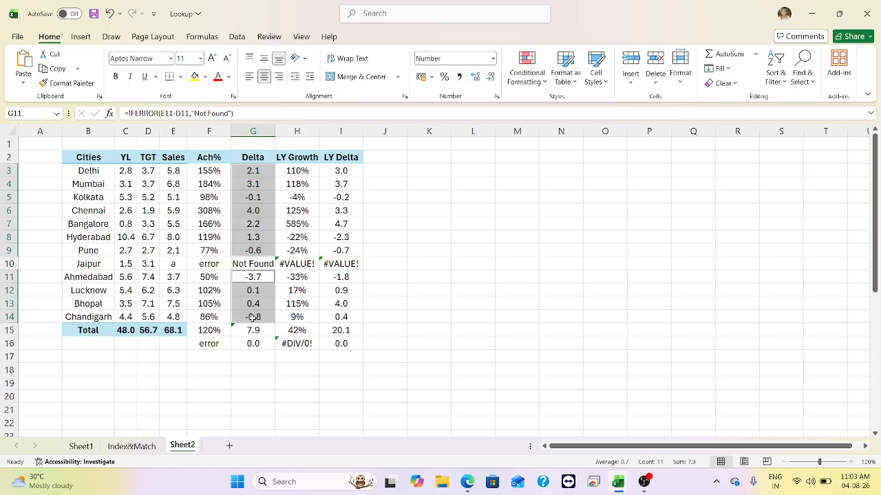
click(253, 265)
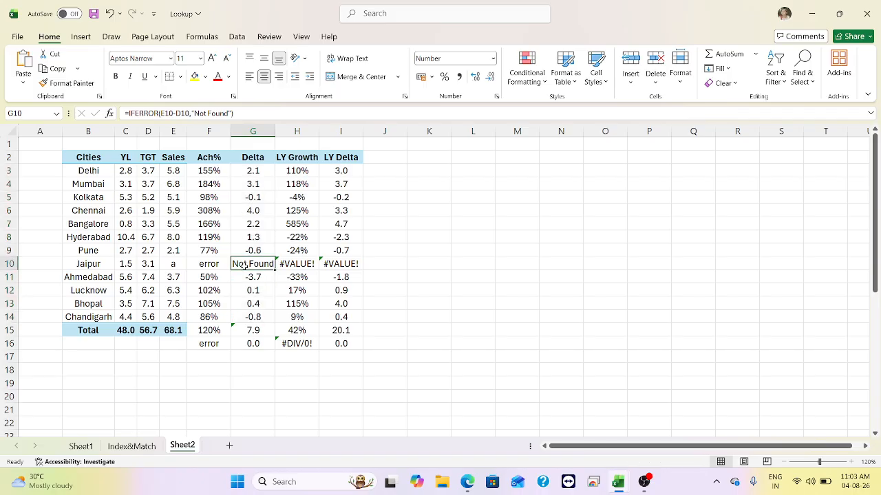
text(ssdd)
key(Return)
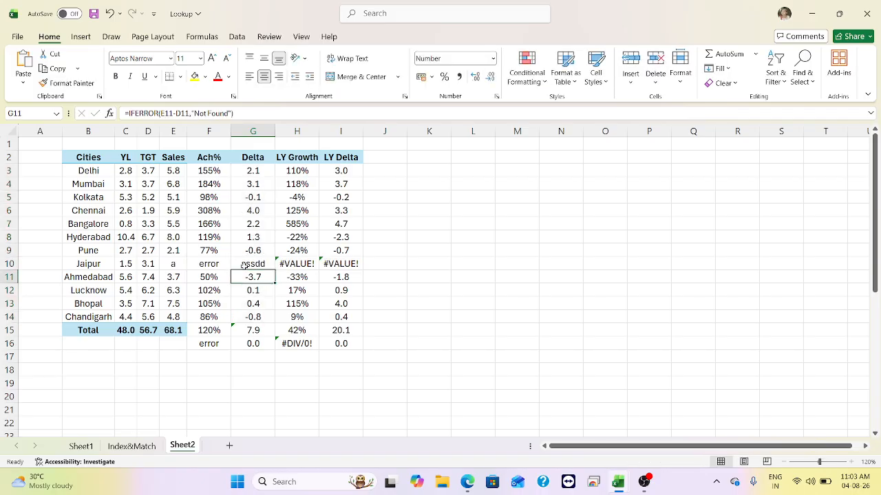
drag(256, 155, 266, 326)
click(255, 263)
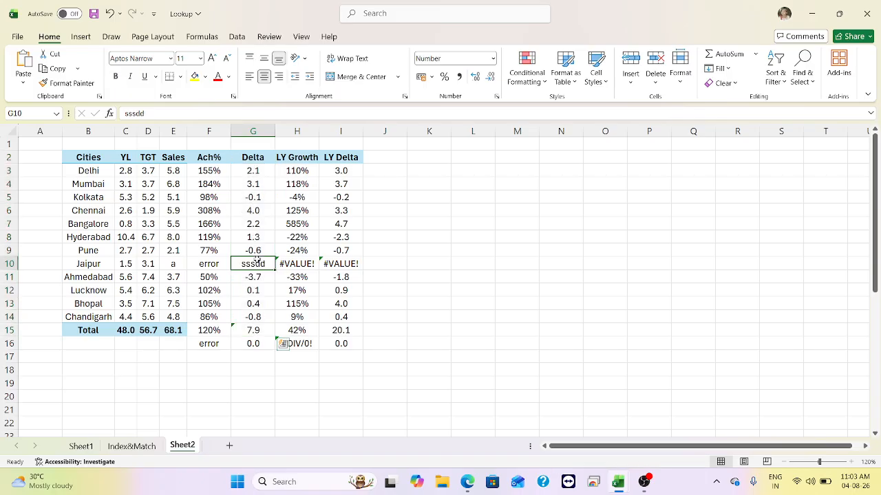
Re-enter the Total row's Delta formula in G15 as =SUM(G3:G14), including Jaipur's text cell in the range.
click(296, 264)
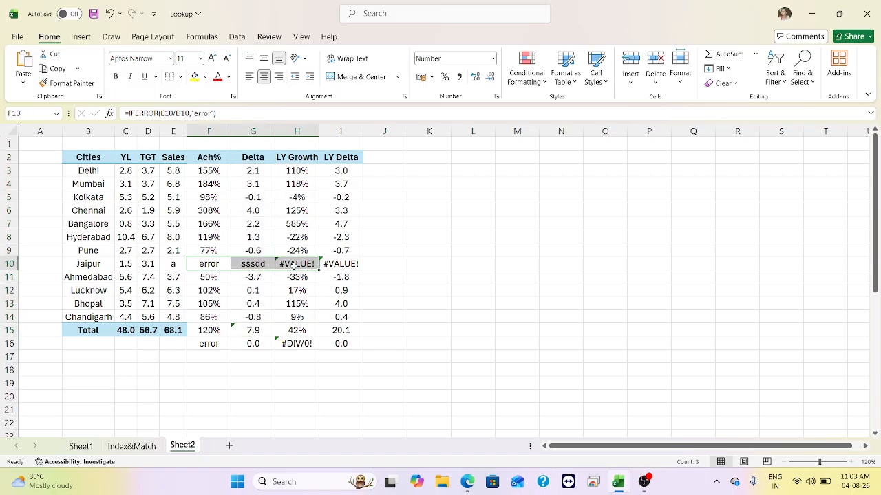
click(254, 331)
double_click(253, 331)
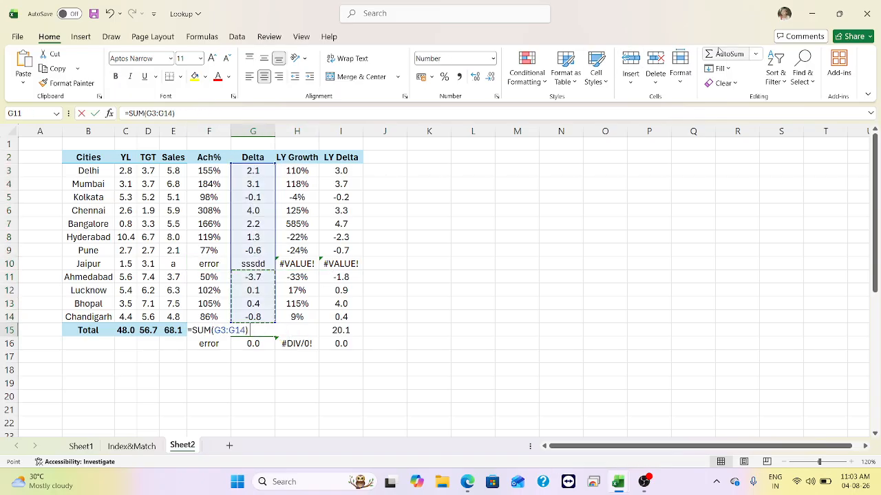
drag(253, 318, 254, 277)
drag(253, 318, 247, 170)
key(Return)
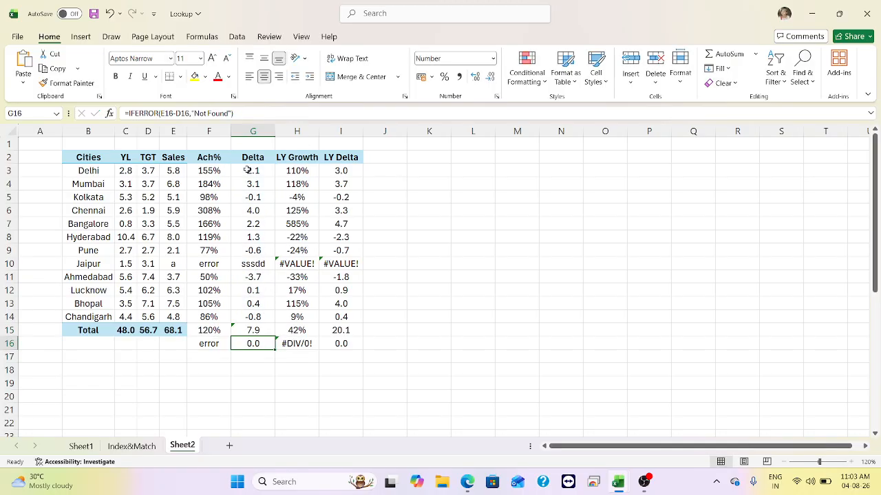
Check Jaipur's calculated cells in row 10 and ignore the inconsistent-formula error flagged on the Delta total in G15.
click(252, 328)
click(249, 264)
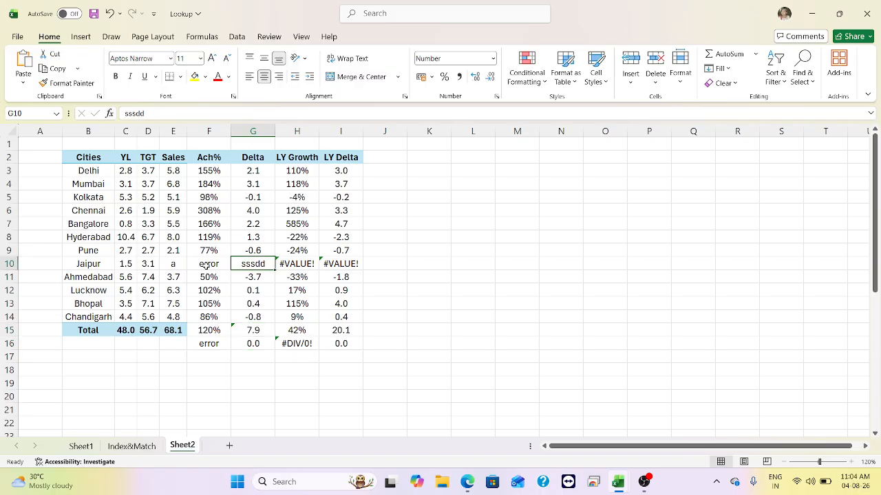
drag(206, 265, 373, 265)
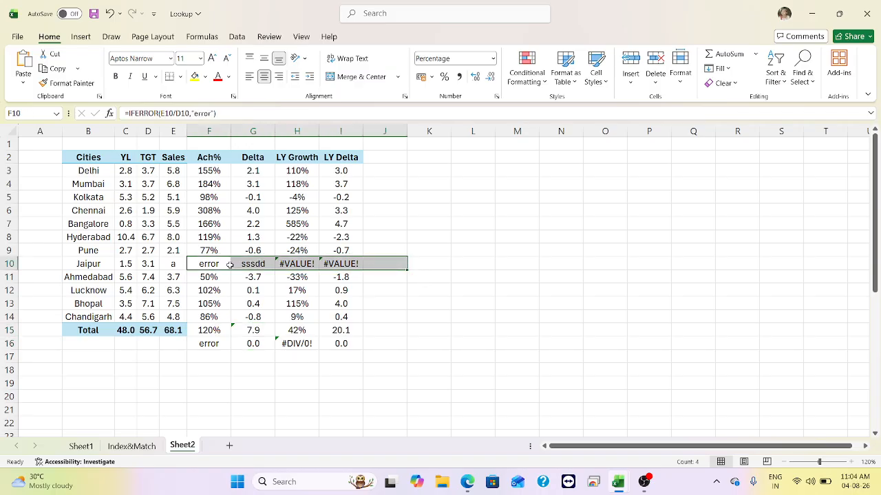
click(252, 264)
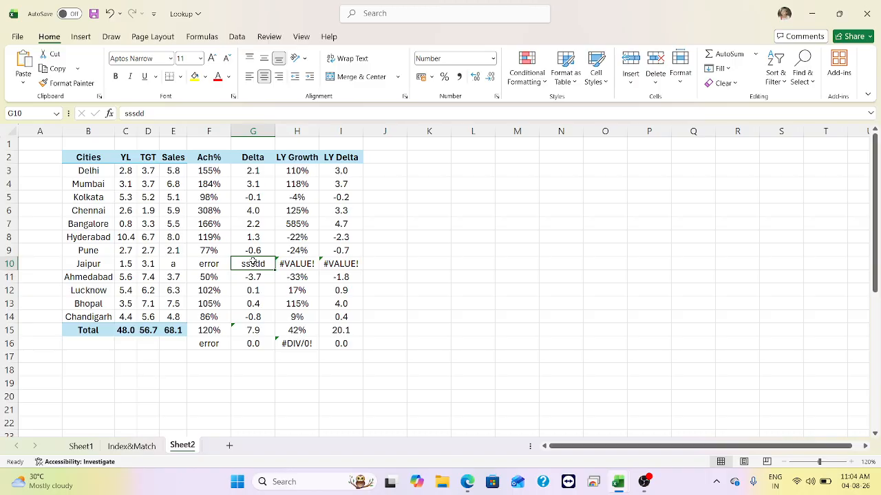
click(253, 331)
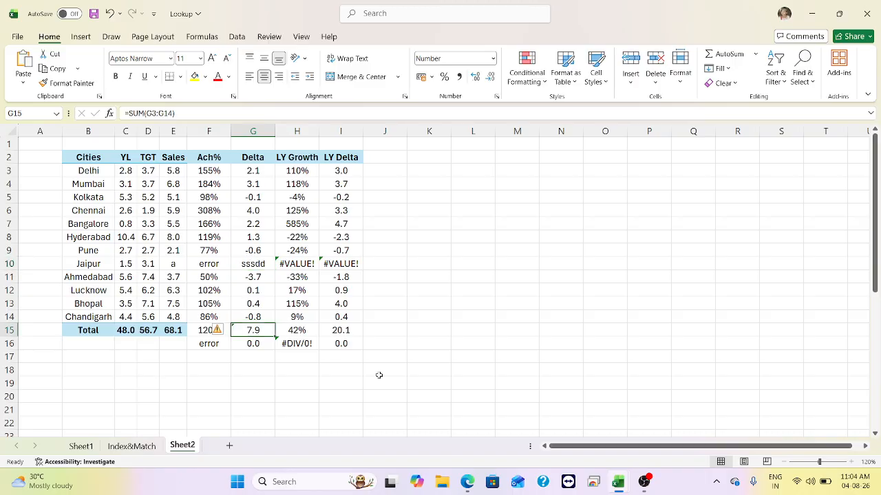
click(215, 330)
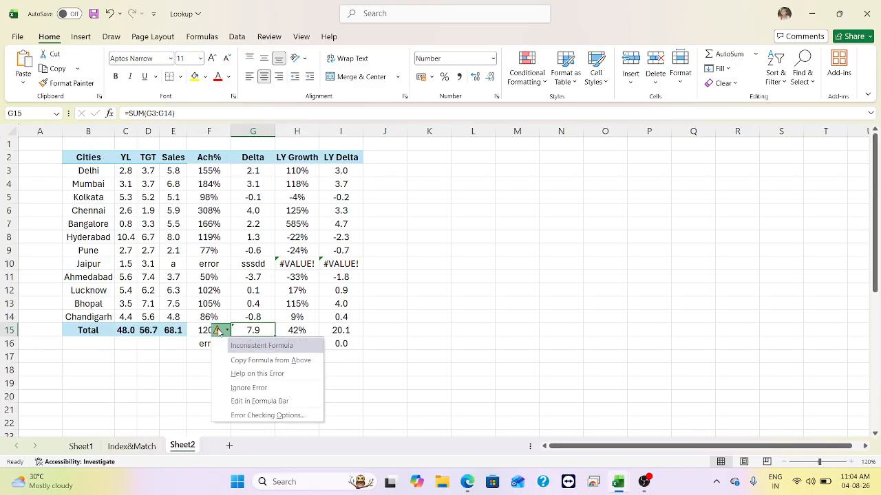
click(252, 387)
Review the whole table B2:I15 and recheck the Delta total formula in G15.
drag(349, 331, 100, 156)
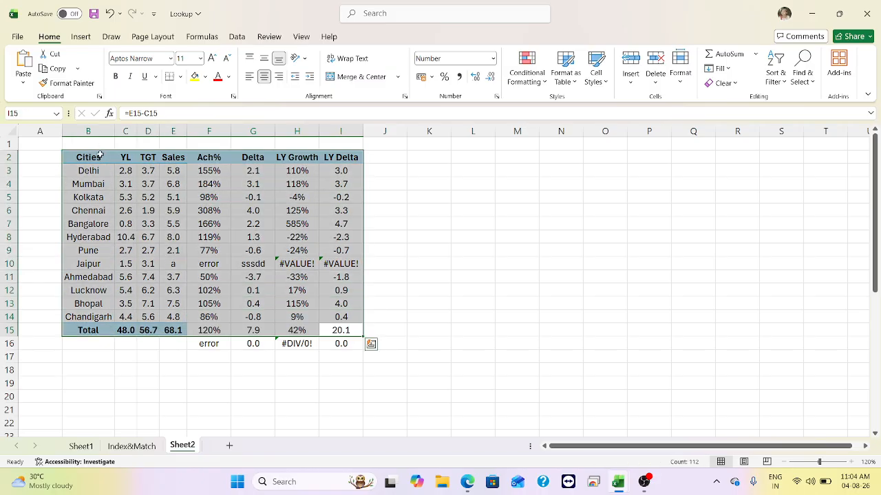
click(268, 268)
click(249, 333)
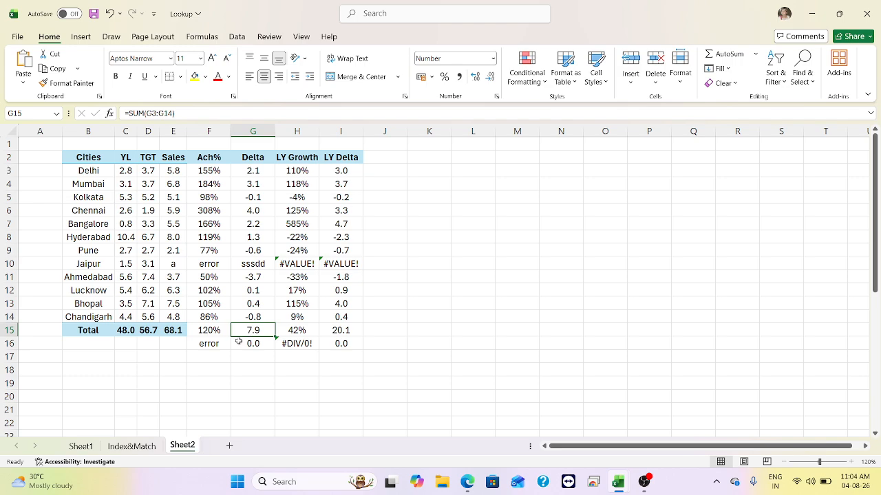